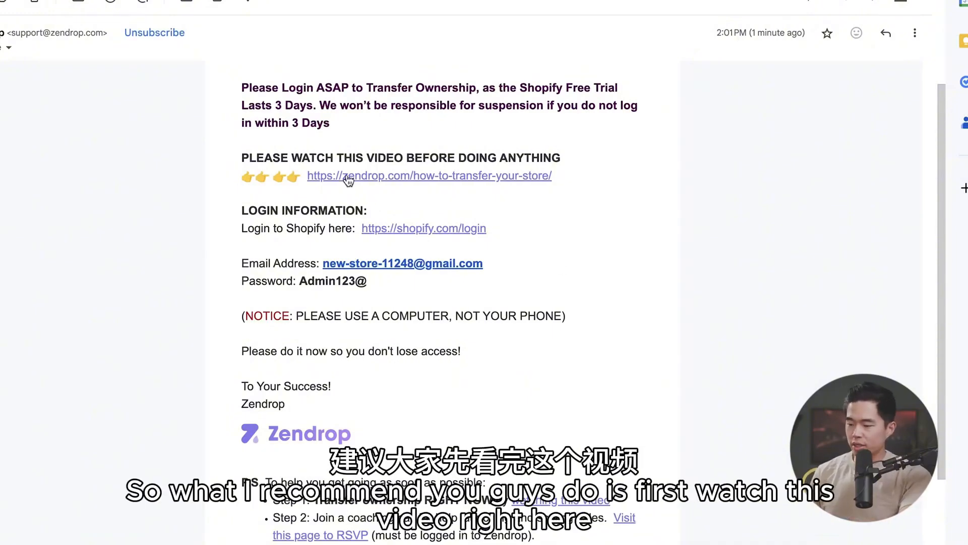
# Open the store-transfer video and Shopify login links in the Zendrop message, and submit the supplied login e-mail address on the Shopify login page
pyautogui.click(415, 176)
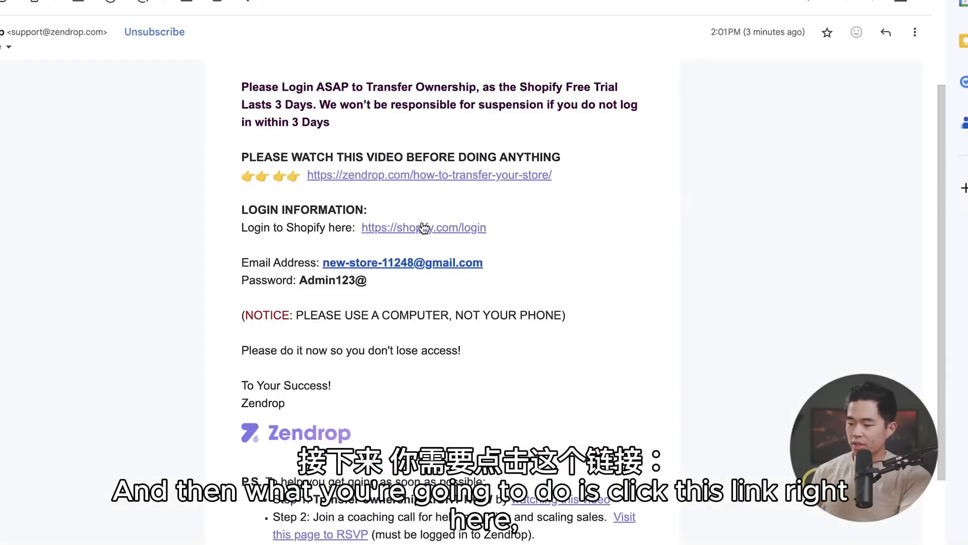
pyautogui.click(437, 230)
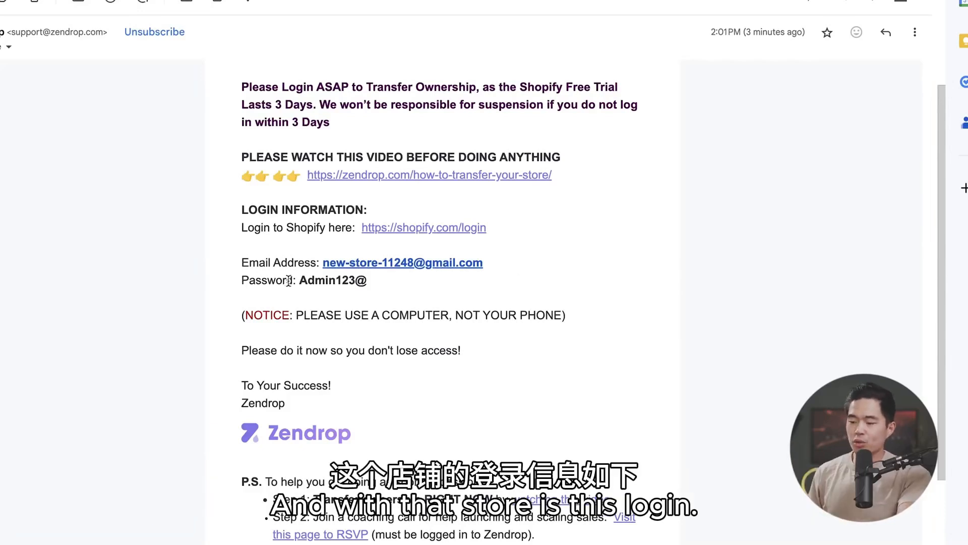
pyautogui.moveTo(481, 263); pyautogui.dragTo(322, 263)
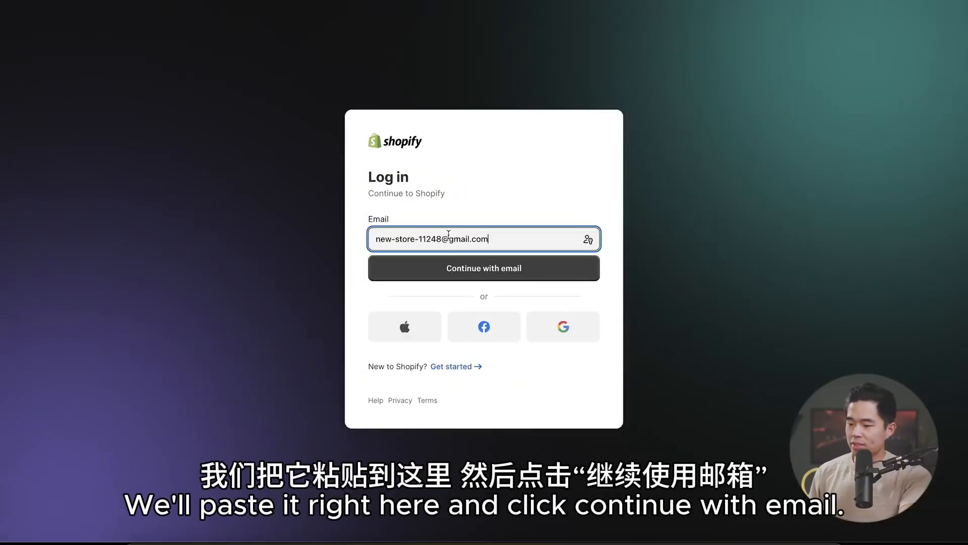
pyautogui.click(507, 272)
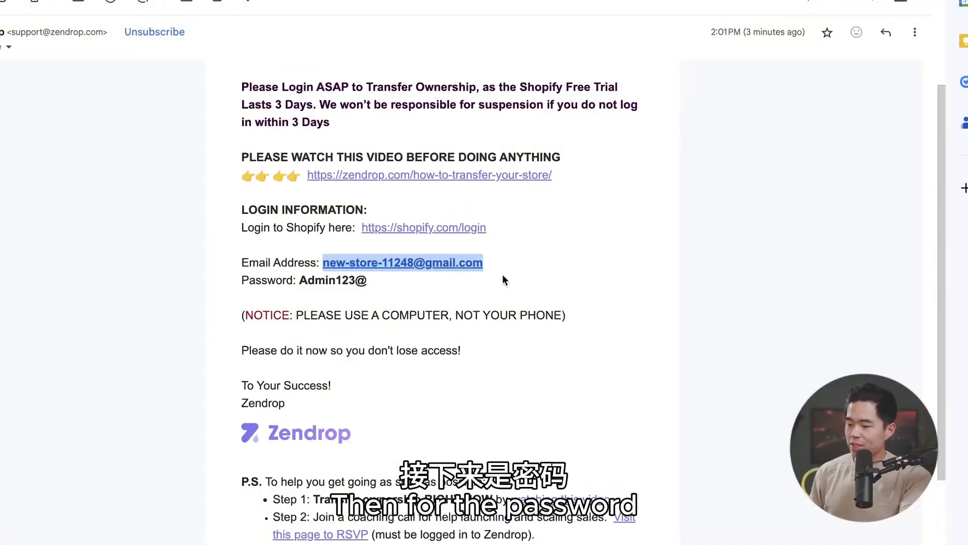
# Copy the account password from the Zendrop message into the Shopify login form and log in
pyautogui.moveTo(372, 280); pyautogui.dragTo(298, 281)
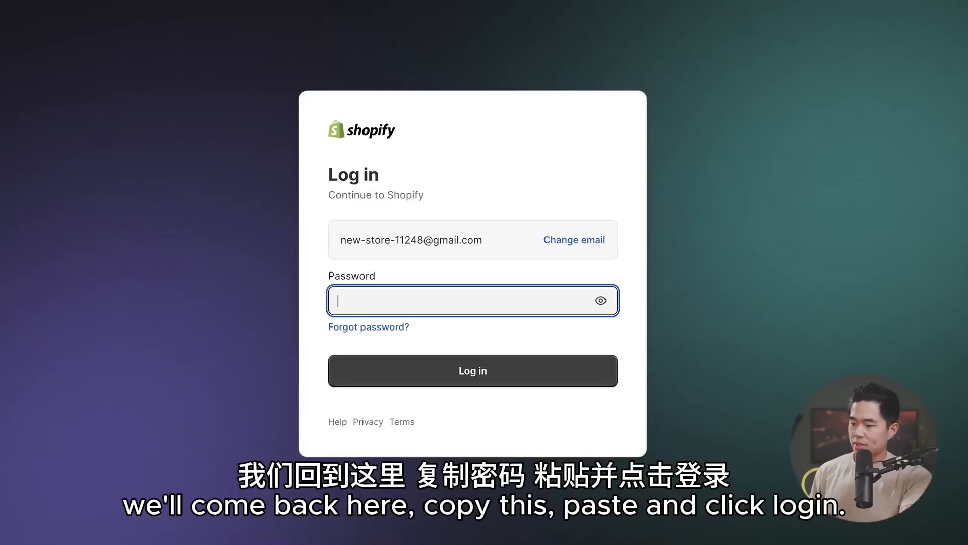
pyautogui.press('super+v')
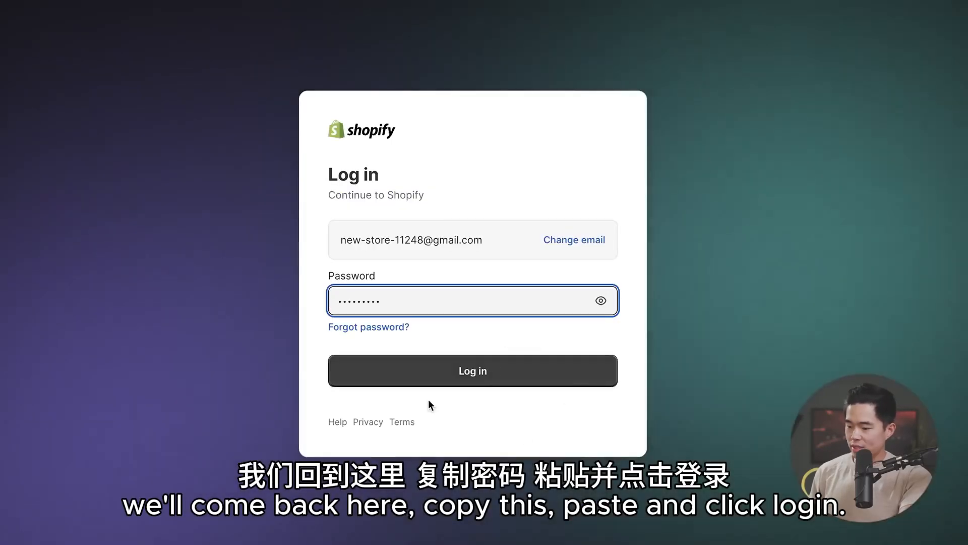
pyautogui.click(497, 374)
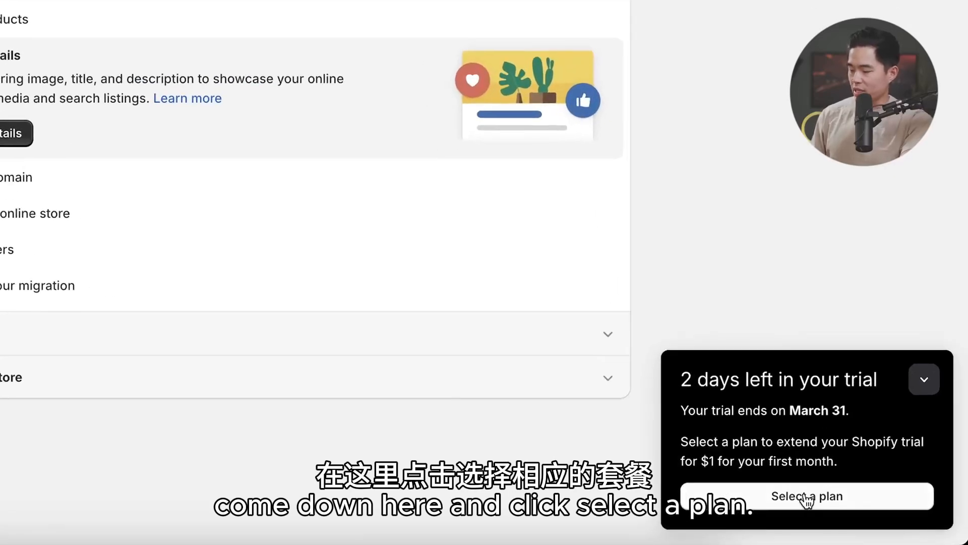
# Subscribe the store to the Basic plan, postponing the business address and skipping the POS Pro add-on
pyautogui.click(813, 496)
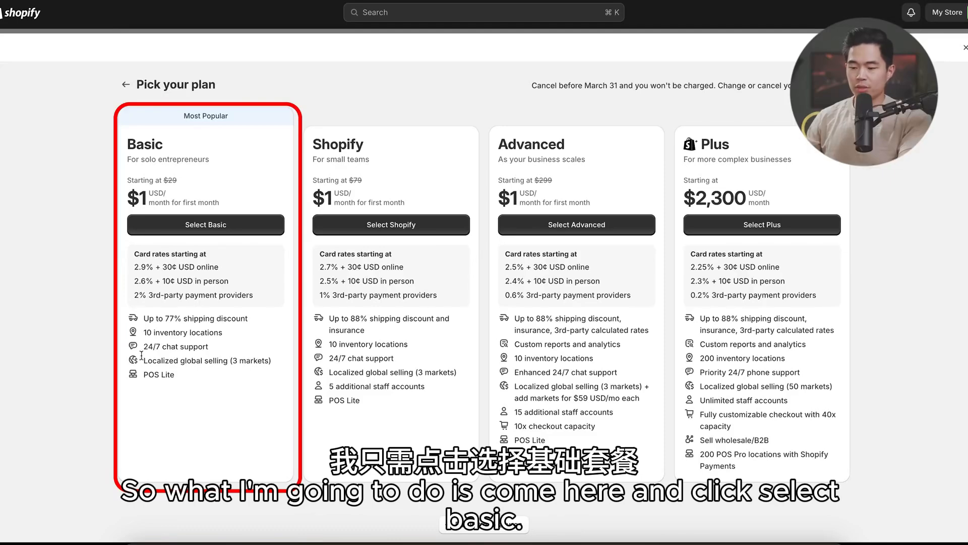
pyautogui.click(223, 228)
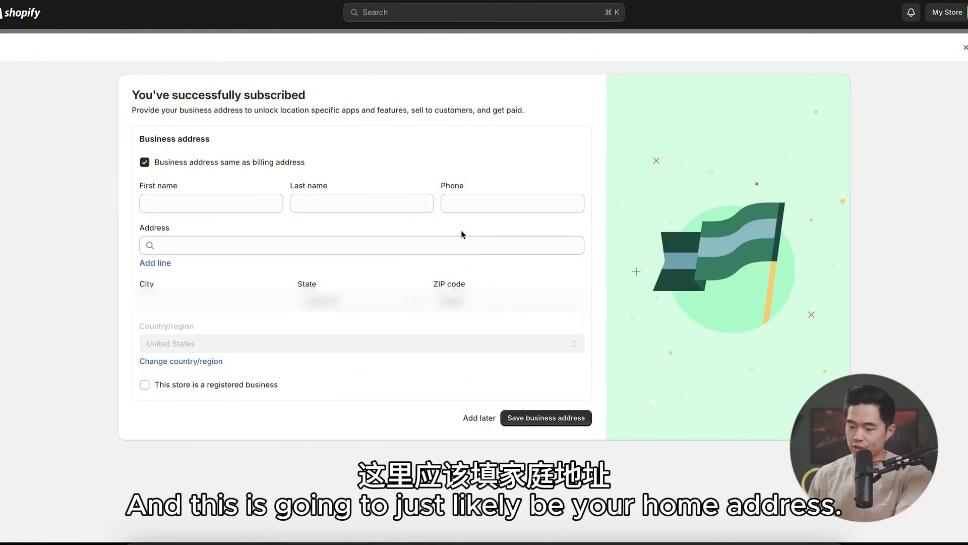
pyautogui.click(480, 418)
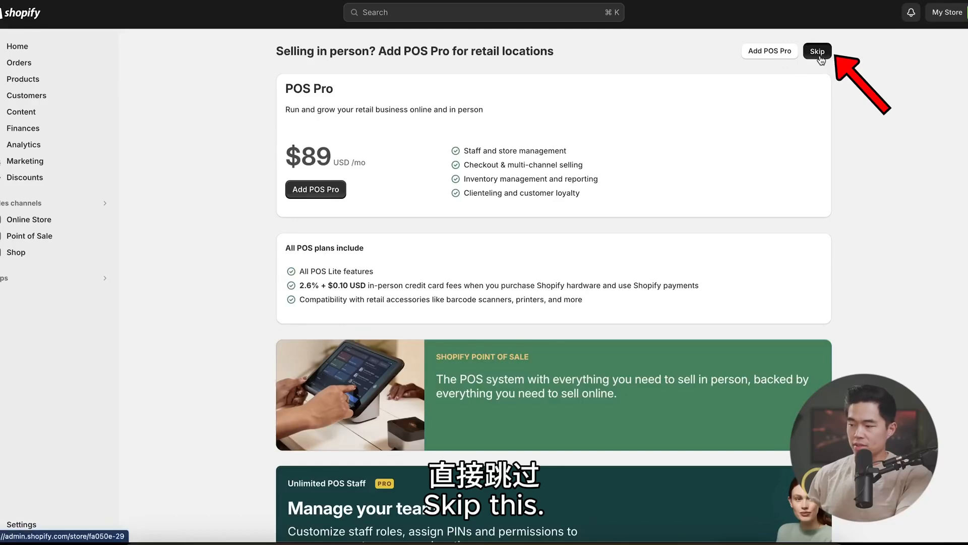
pyautogui.click(818, 50)
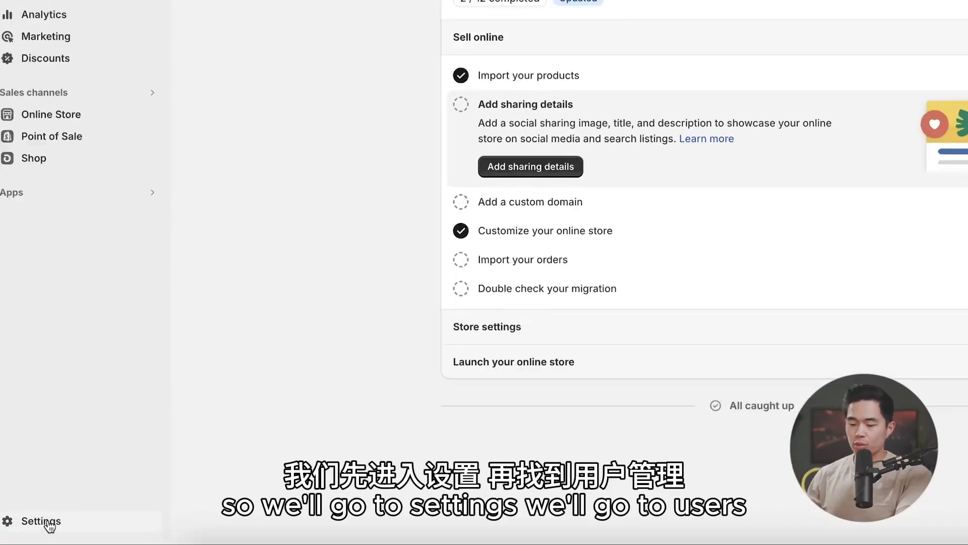
# Transfer store ownership using the new owner's e-mail, first name and last name plus the account password, and accept the e-mailed invitation
pyautogui.click(26, 524)
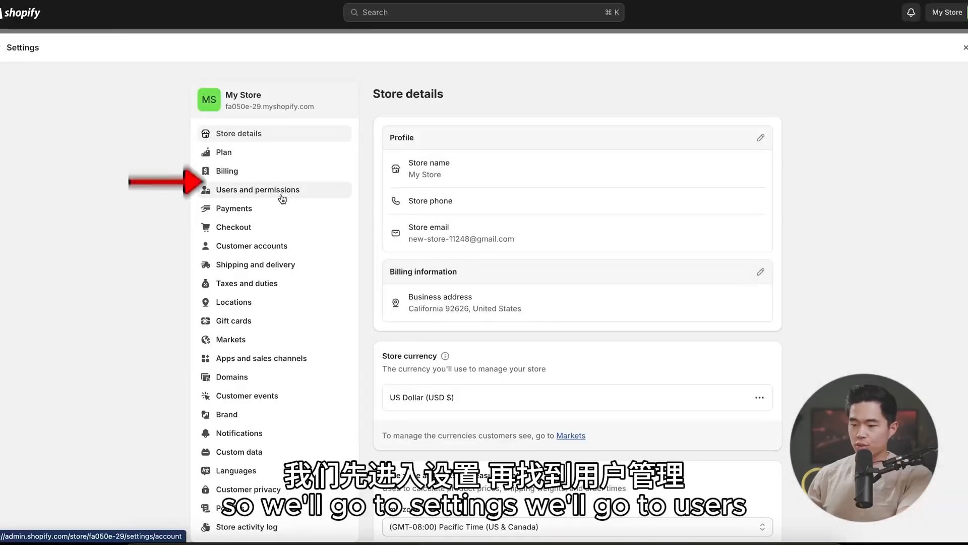
pyautogui.click(283, 197)
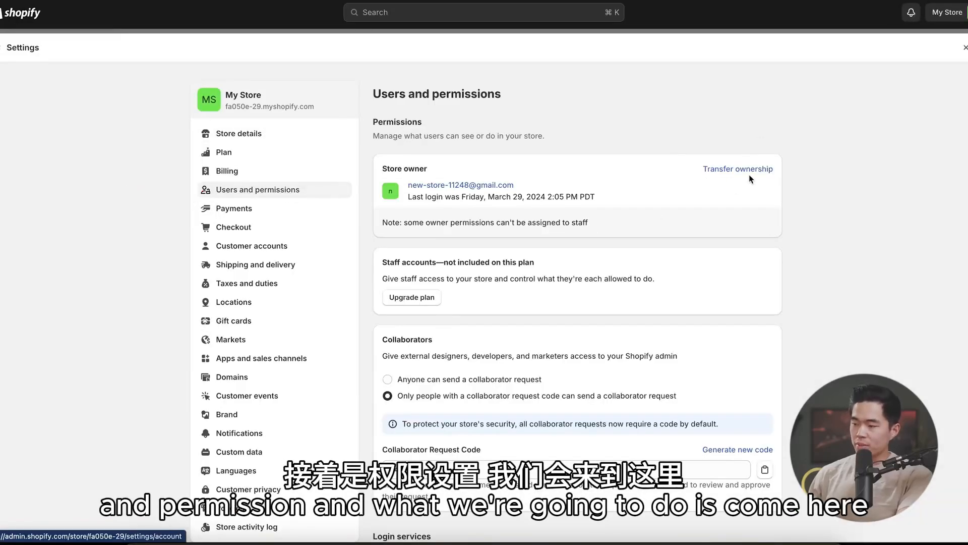
pyautogui.click(753, 173)
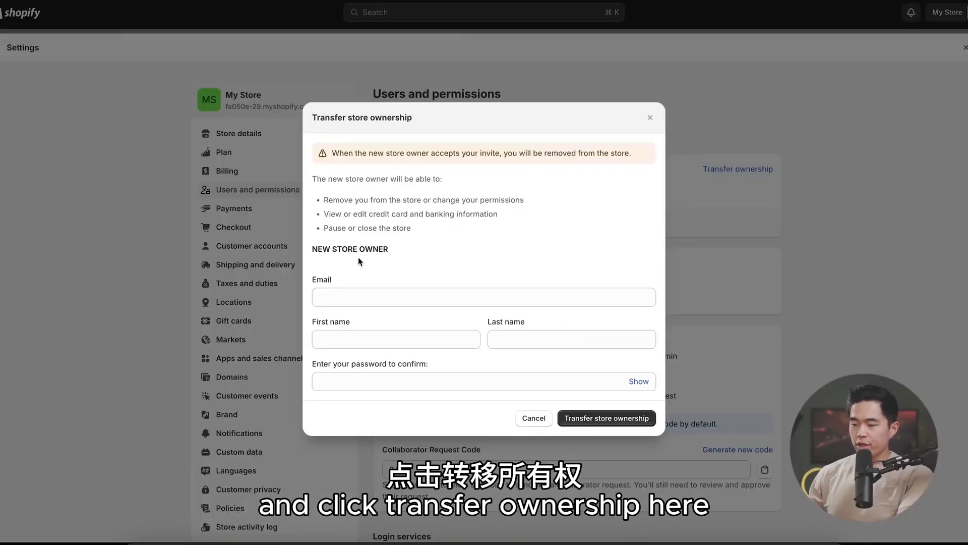
pyautogui.click(376, 295)
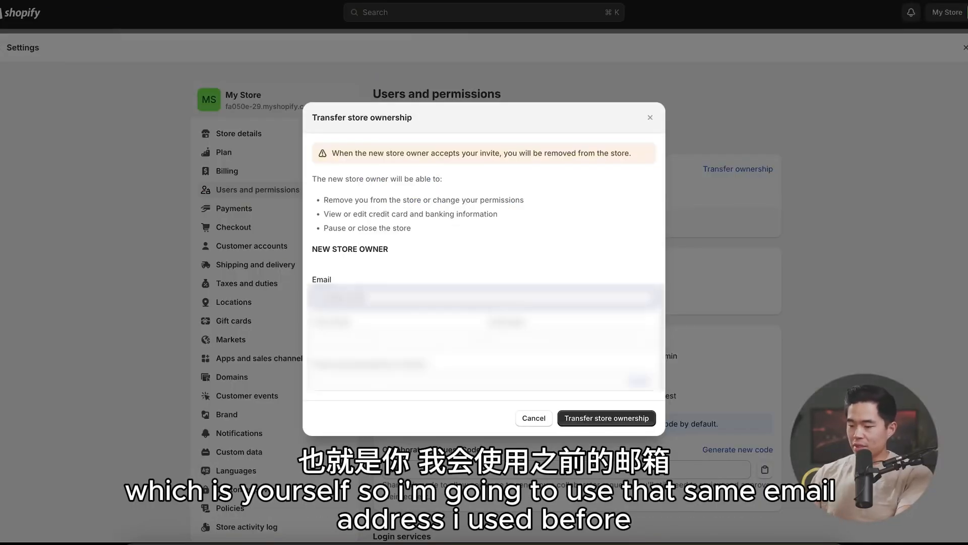
pyautogui.click(402, 297)
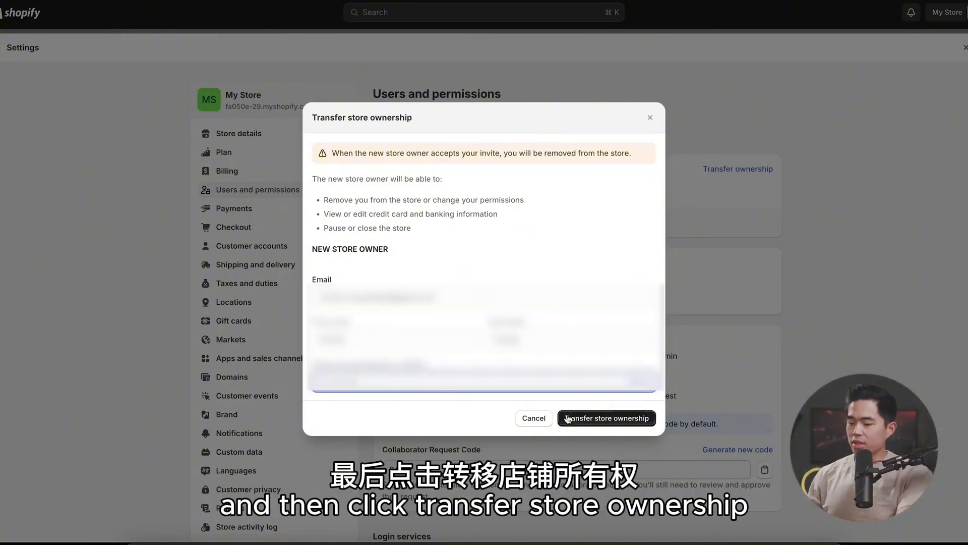
pyautogui.click(624, 420)
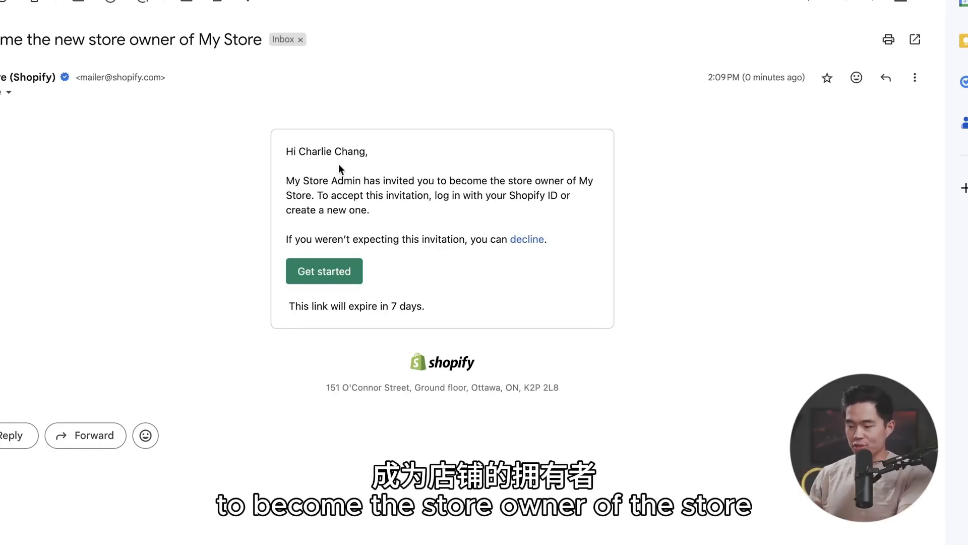
pyautogui.click(329, 275)
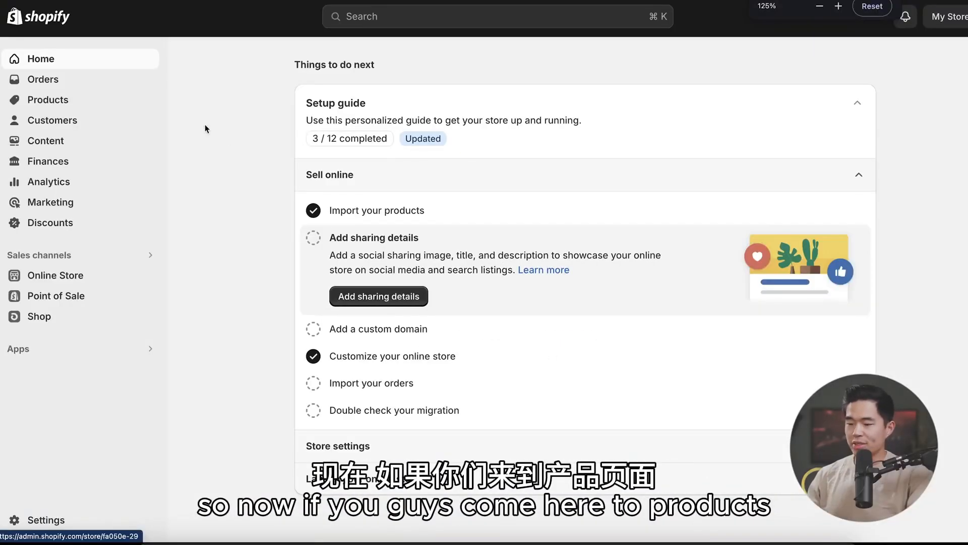
# Look through the store's list of imported products
pyautogui.click(66, 100)
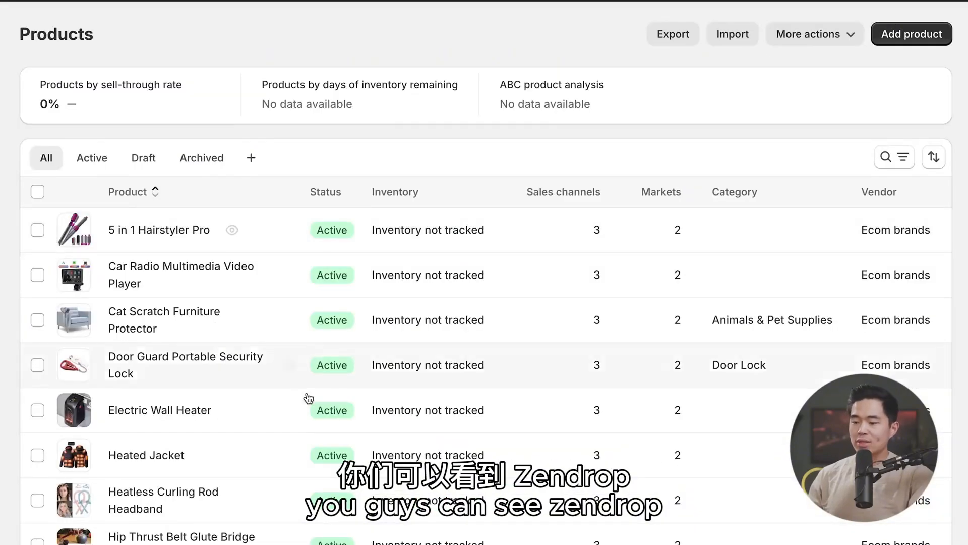
pyautogui.scroll(-5, 420, 382)
pyautogui.scroll(-5, 309, 399)
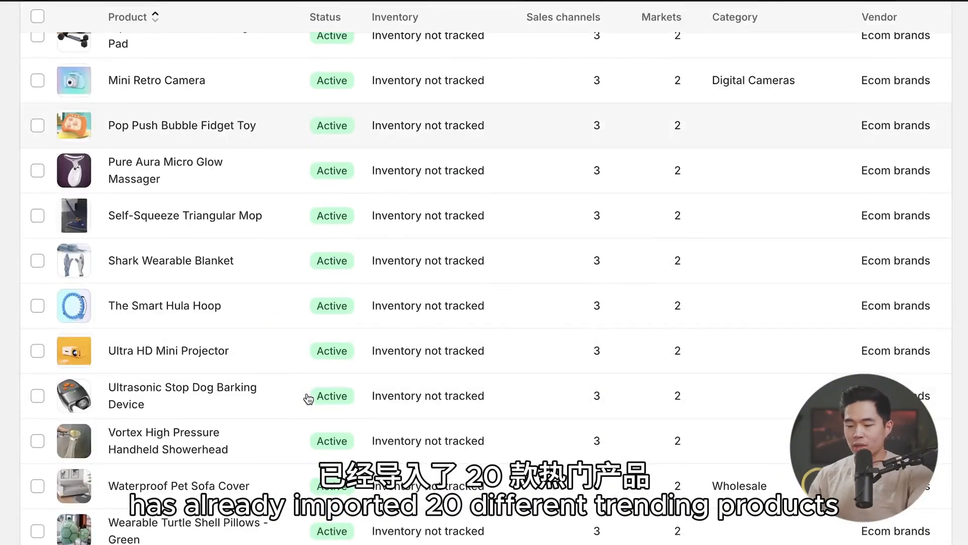
pyautogui.scroll(-1, 309, 398)
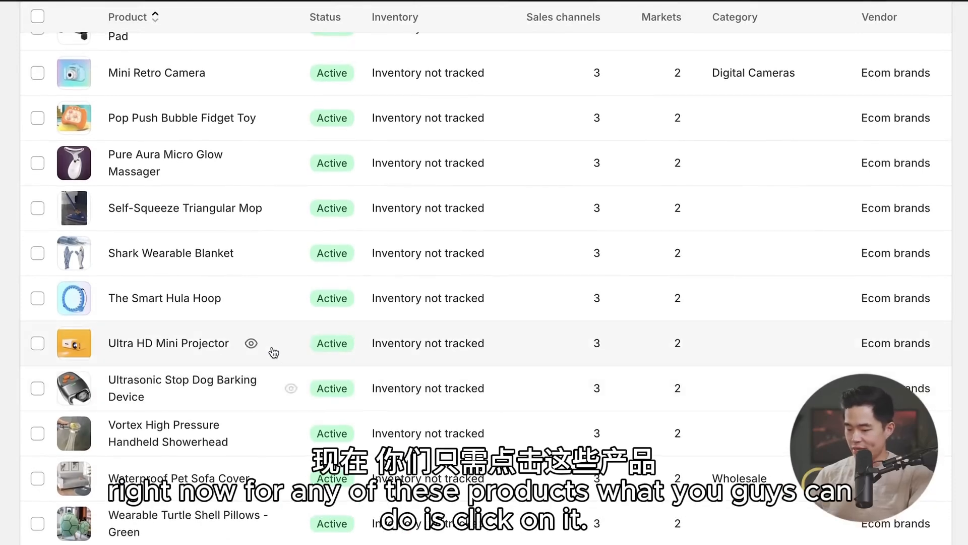
pyautogui.scroll(10, 273, 350)
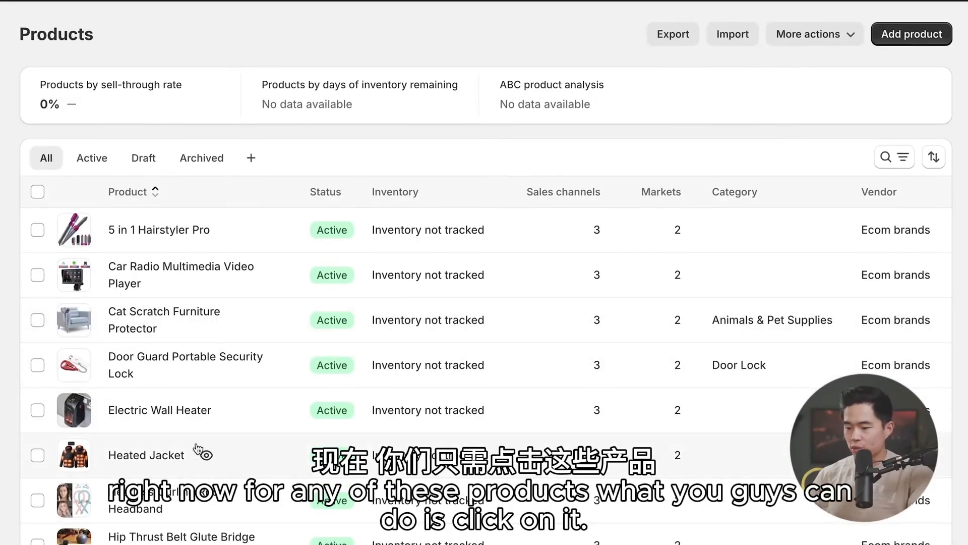
# Open the Car Radio Multimedia Video Player product and review its description, media and pricing
pyautogui.click(177, 273)
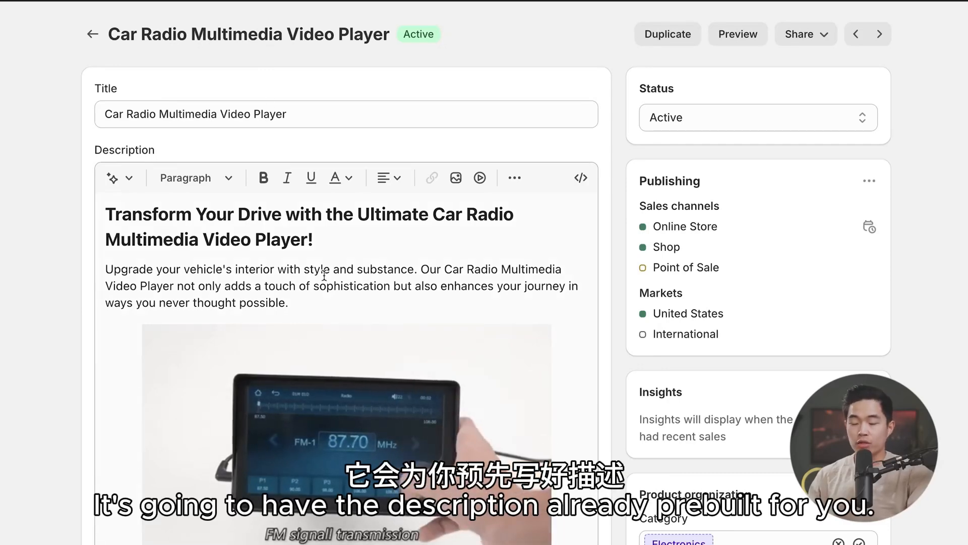
pyautogui.scroll(-5, 183, 411)
pyautogui.scroll(-10, 183, 411)
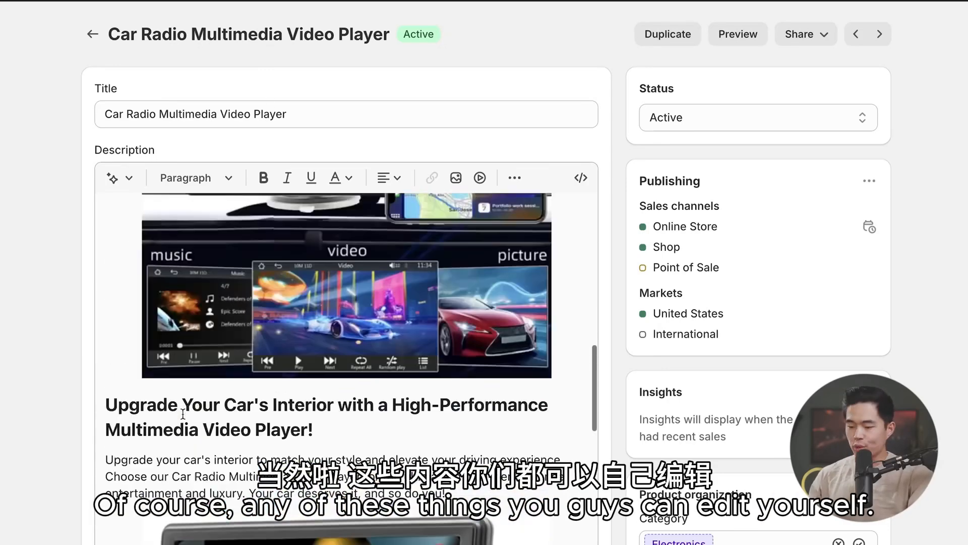
pyautogui.scroll(-3, 322, 122)
pyautogui.scroll(-10, 322, 122)
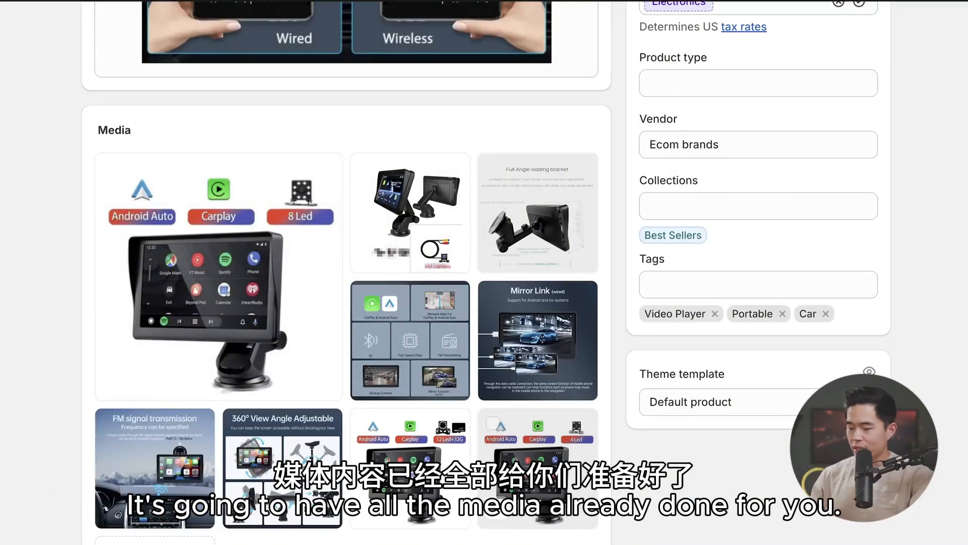
pyautogui.scroll(-7, 199, 477)
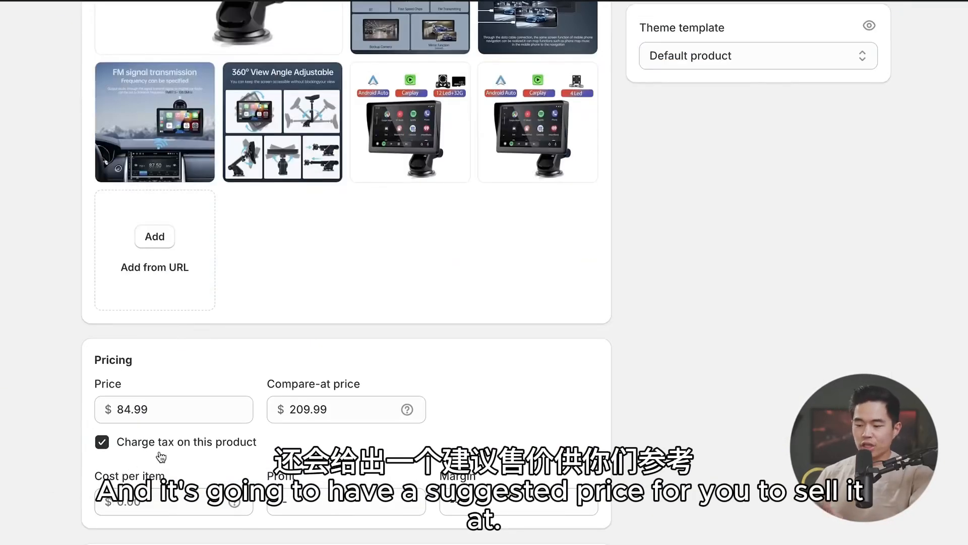
pyautogui.scroll(-10, 171, 396)
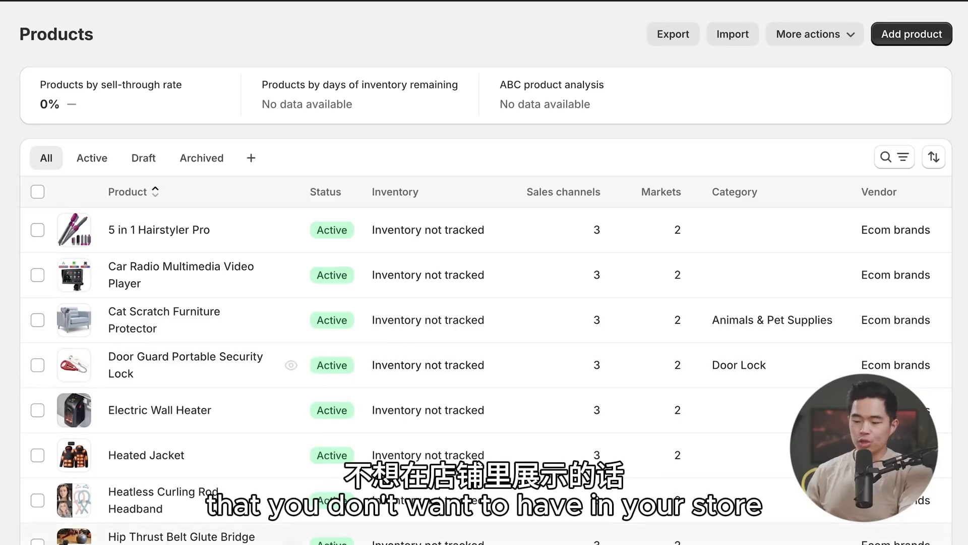
# Delete the 5 in 1 Hairstyler Pro product from the store's product list
pyautogui.click(38, 231)
pyautogui.click(935, 192)
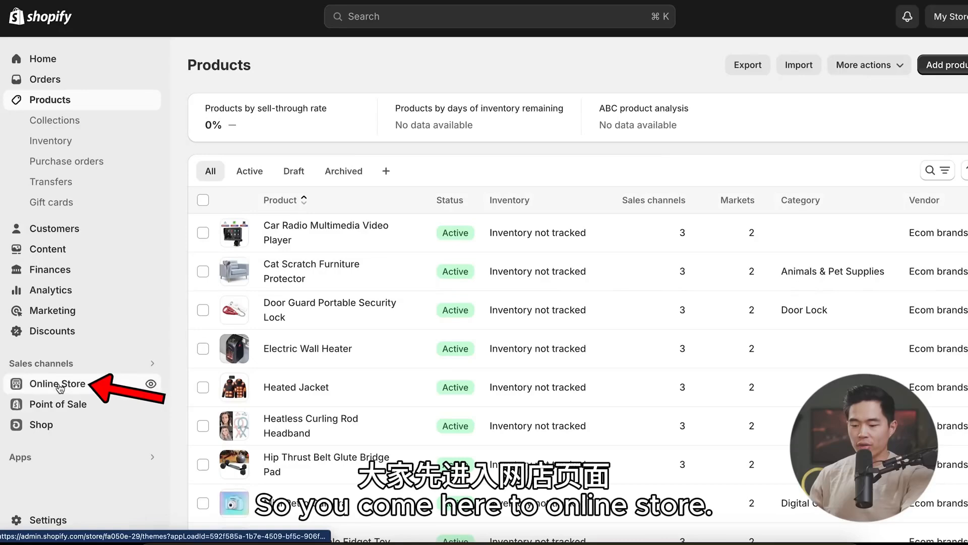
# View the live online store and examine its home page's best sellers, all-products banner, Heated Jacket listing and Our Story section
pyautogui.click(59, 384)
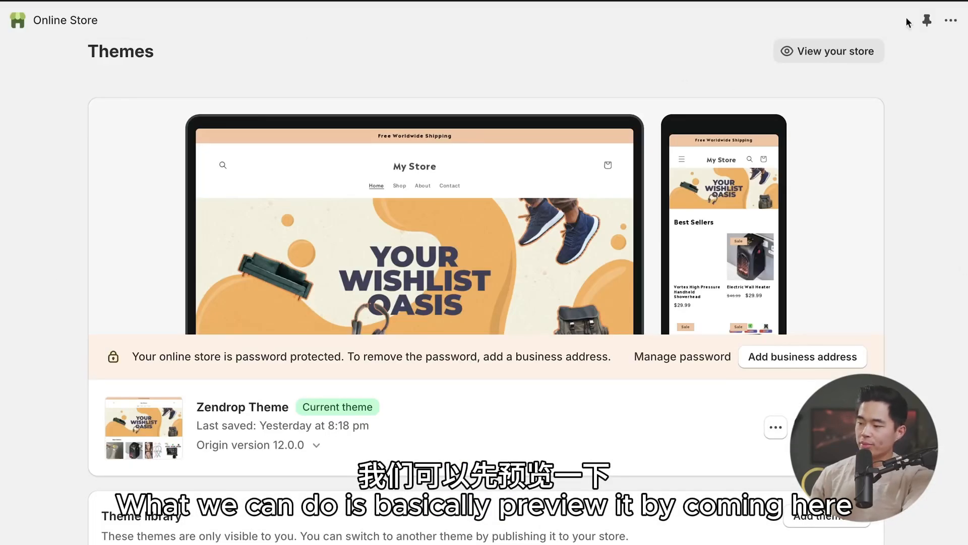
pyautogui.click(822, 57)
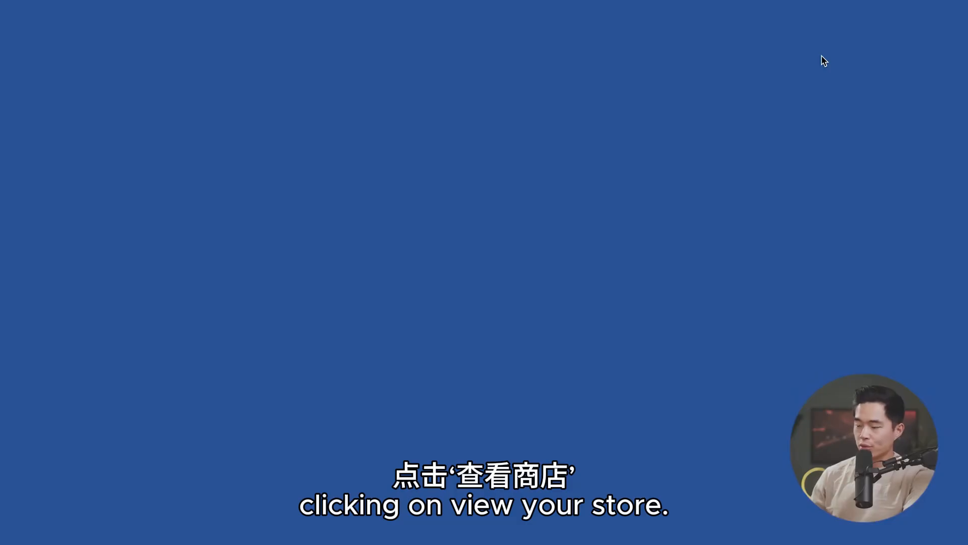
pyautogui.scroll(-10, 568, 223)
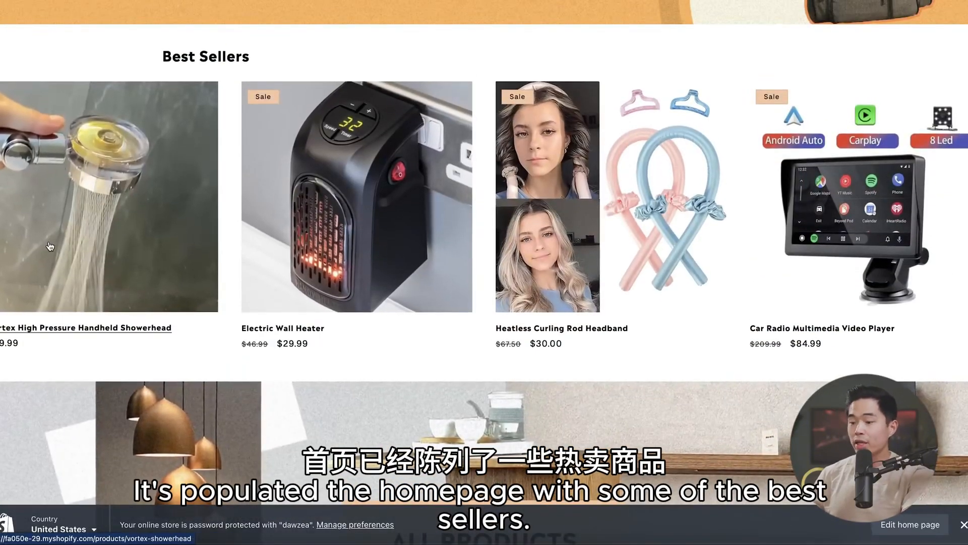
pyautogui.scroll(-5, 250, 349)
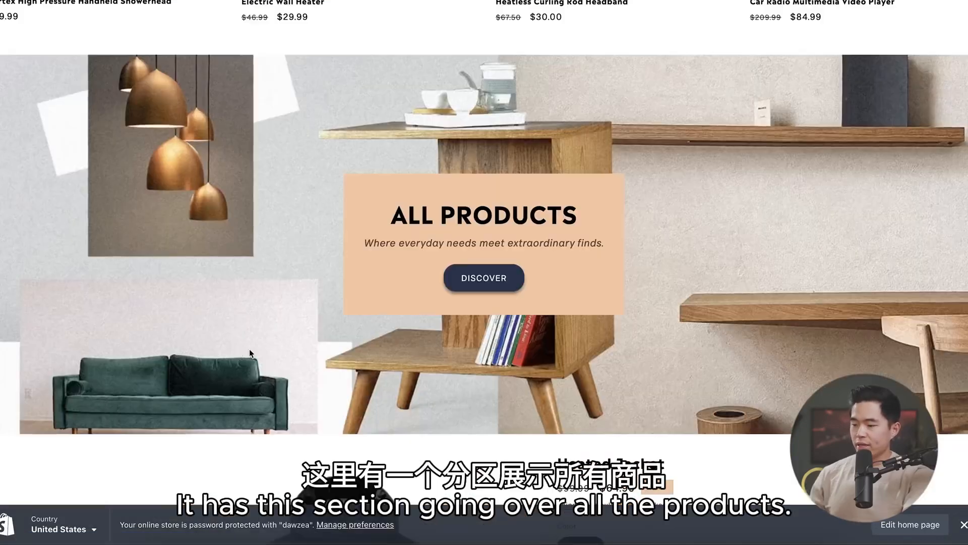
pyautogui.scroll(-2, 643, 295)
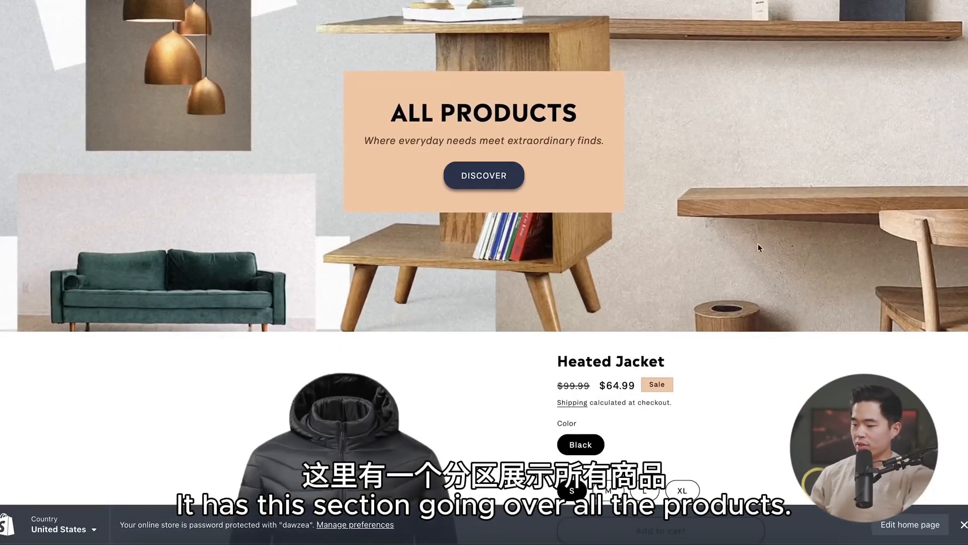
pyautogui.scroll(-5, 154, 188)
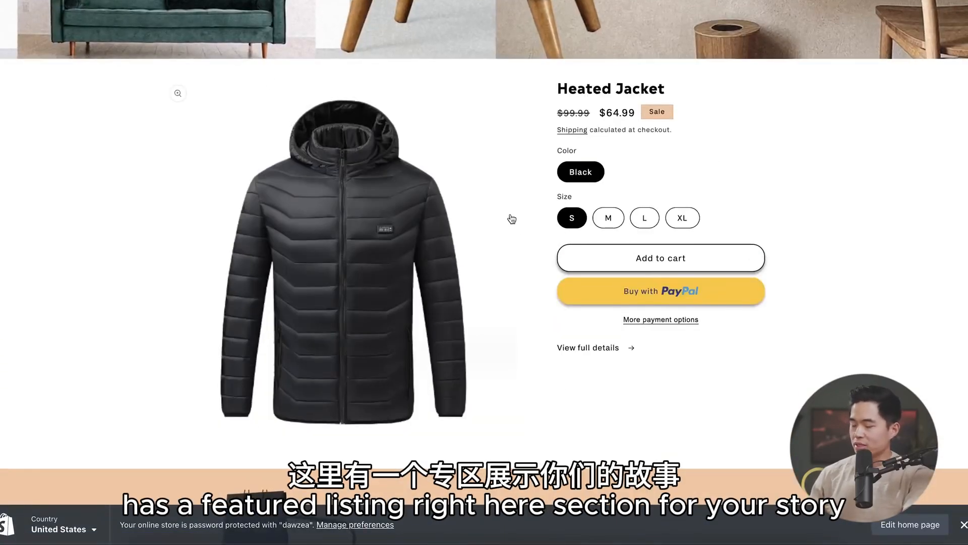
pyautogui.scroll(-10, 554, 71)
pyautogui.moveTo(575, 208); pyautogui.dragTo(706, 225)
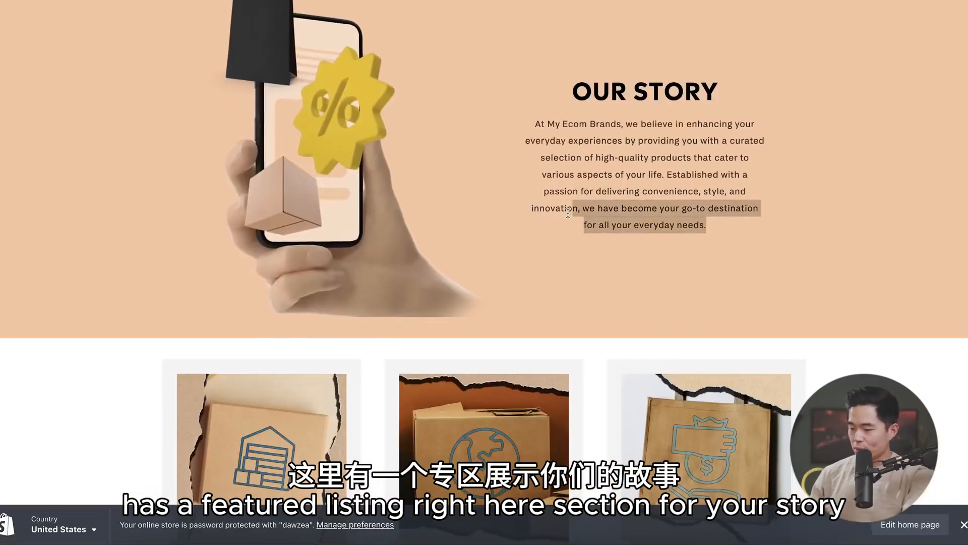
# Examine the rest of the live store's home page, including the store features, testimonials, email subscription and footer menus
pyautogui.scroll(-3, 534, 218)
pyautogui.scroll(-3, 670, 134)
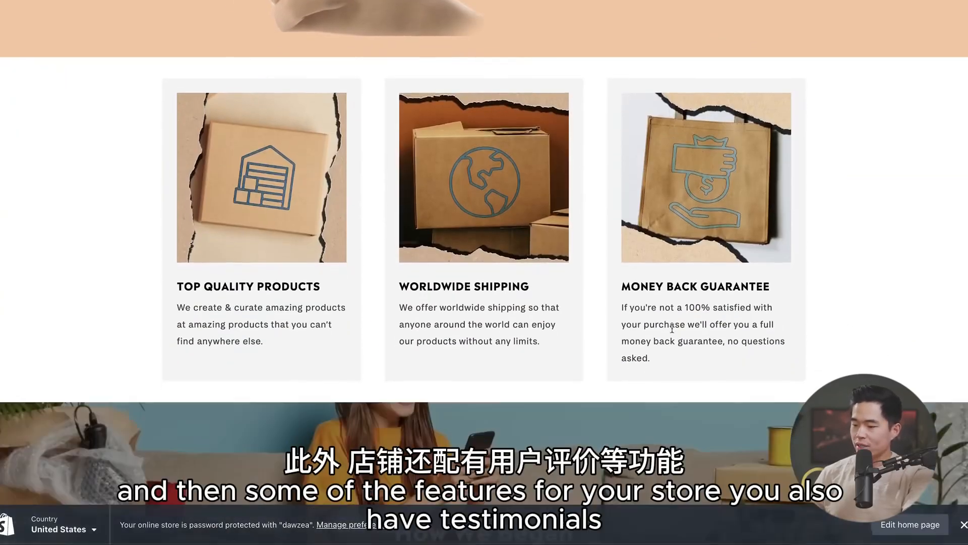
pyautogui.scroll(-11, 552, 287)
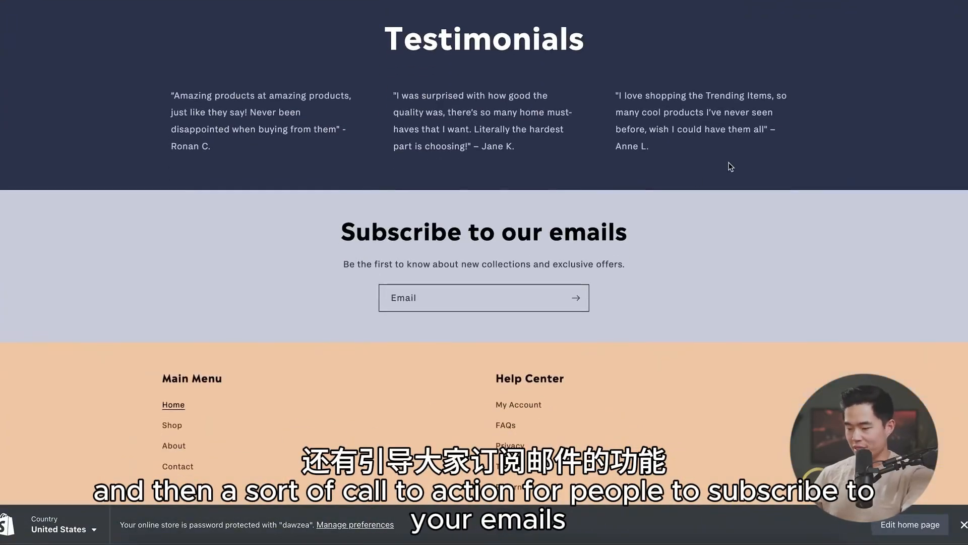
pyautogui.scroll(-2, 615, 264)
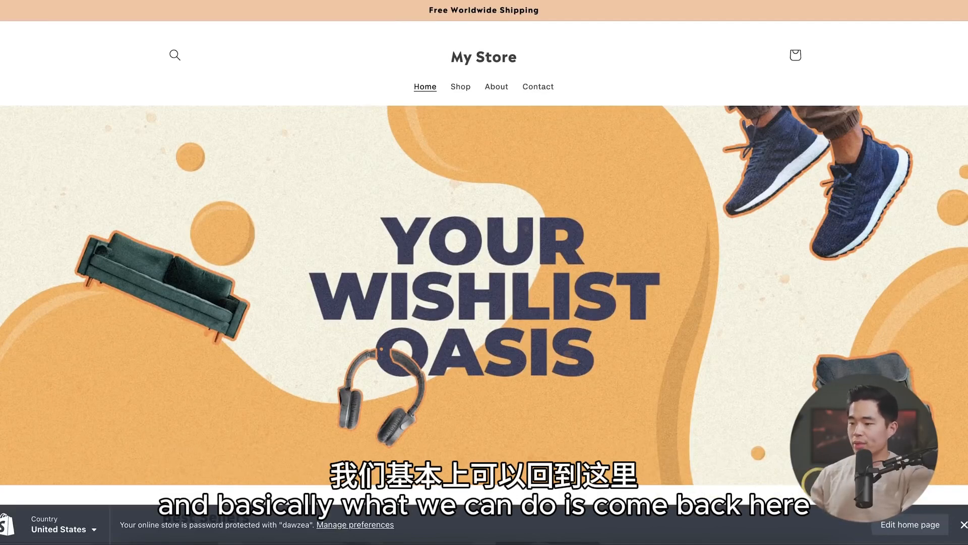
# Open the current Zendrop Theme for customizing and show the settings of the home page's top image banner
pyautogui.hotkey('ctrl', 'shift', 'Tab')
pyautogui.scroll(-2, 500, 322)
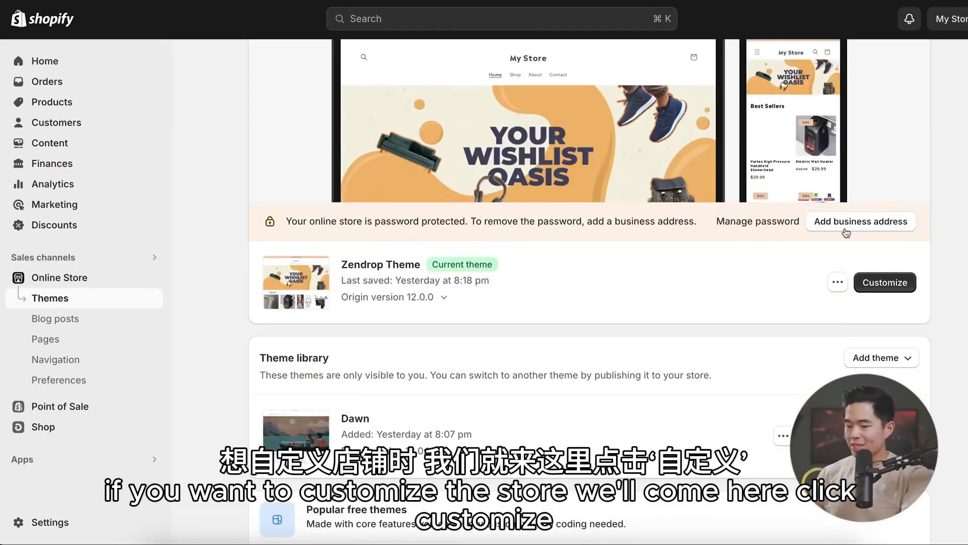
pyautogui.click(888, 285)
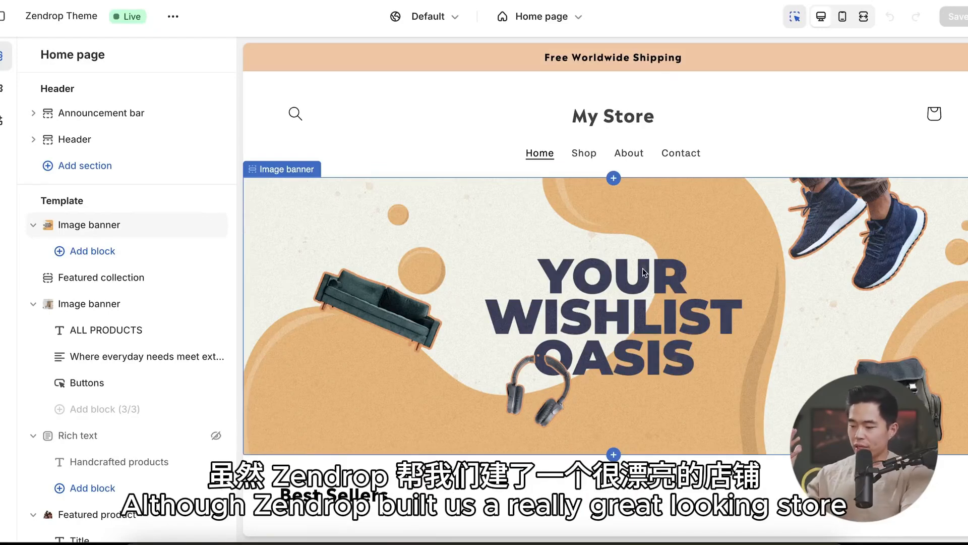
pyautogui.scroll(-3, 643, 272)
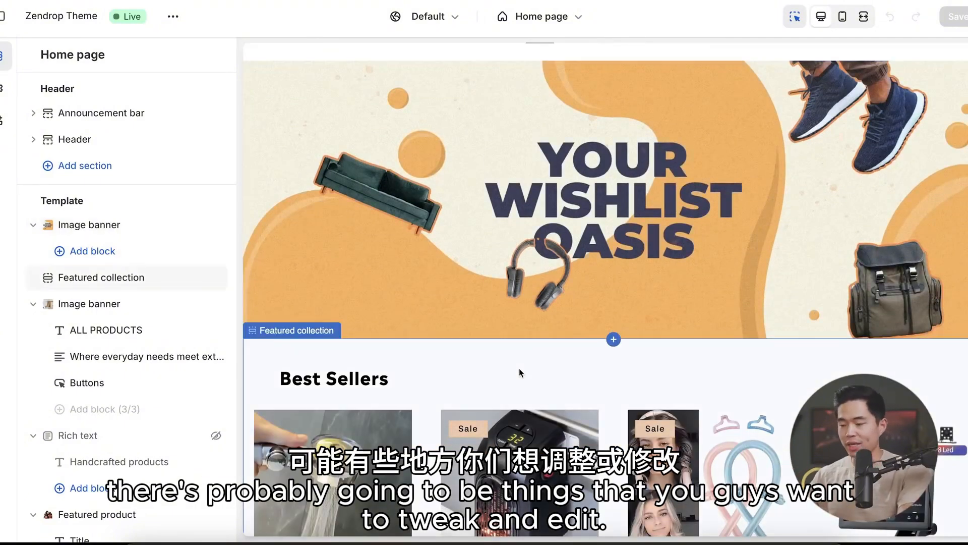
pyautogui.scroll(3, 438, 205)
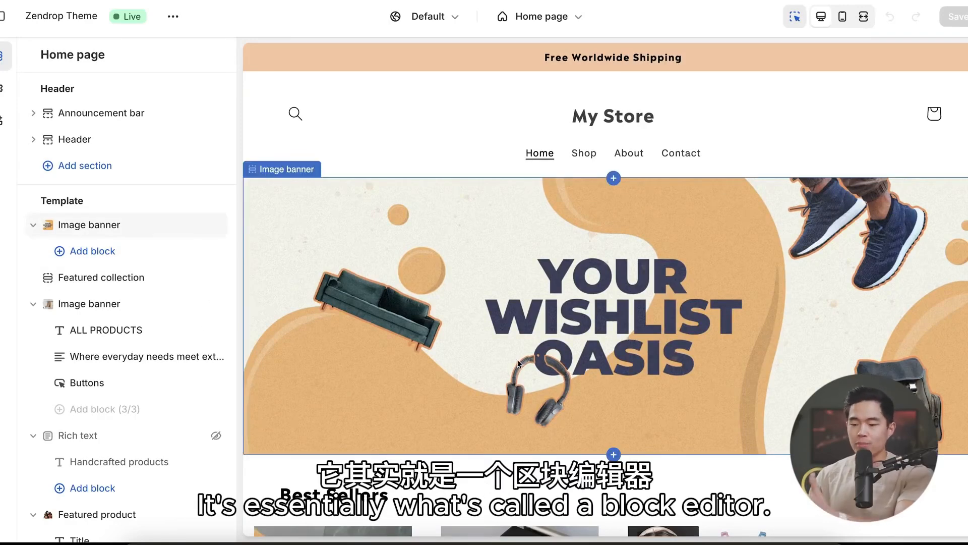
pyautogui.moveTo(620, 461)
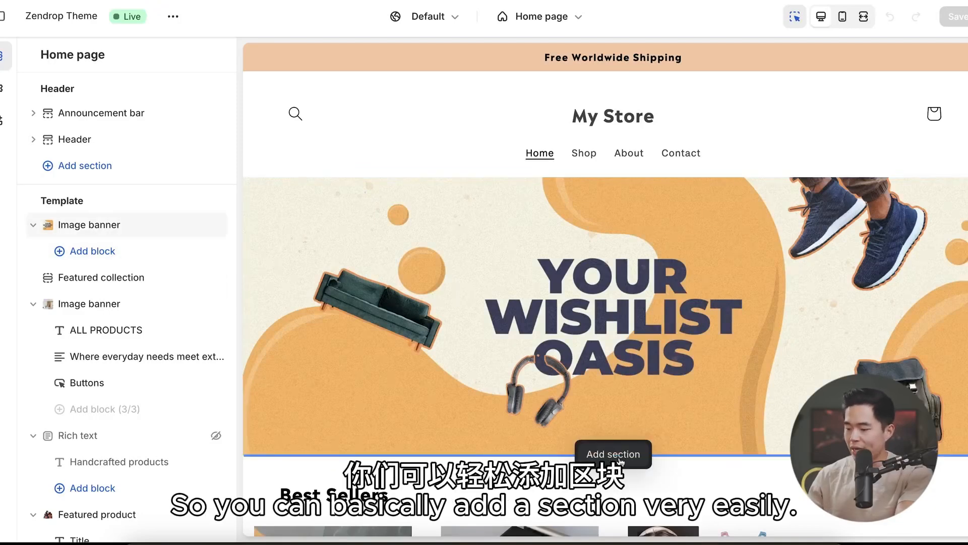
pyautogui.click(625, 276)
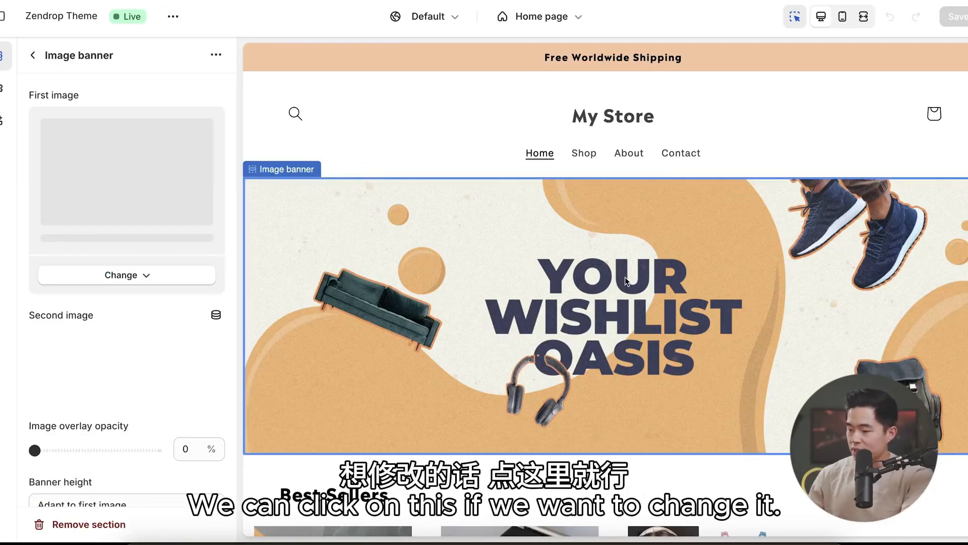
# Change the featured collection's heading on the home page to "Our Best Sellers"
pyautogui.click(142, 263)
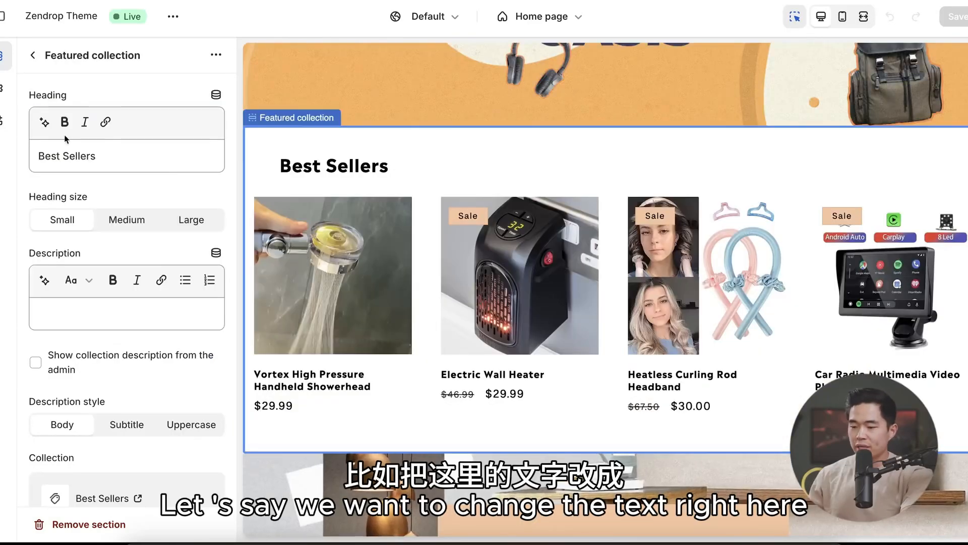
pyautogui.click(40, 156)
pyautogui.write('Our')
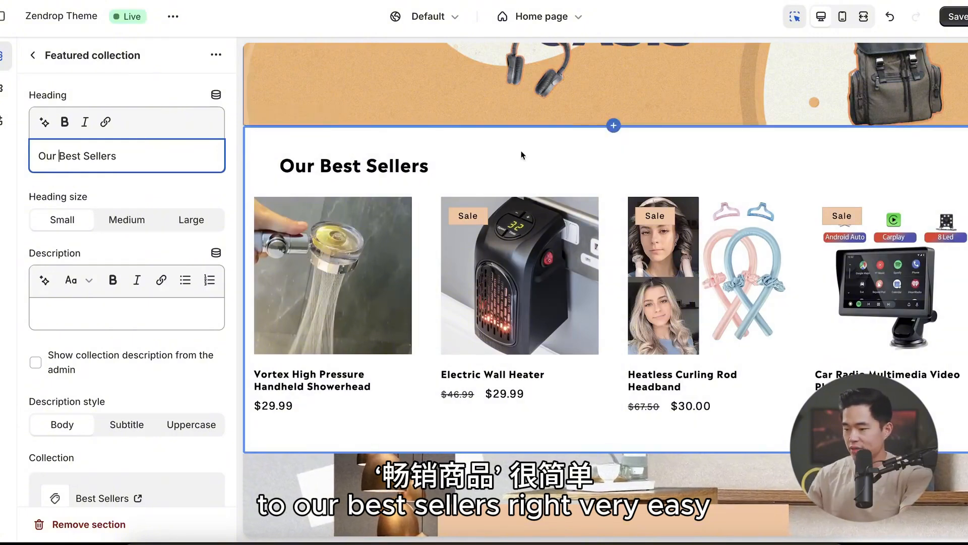
# Try a medium heading size and a maximum of 6 products in the featured collection, restoring Small and 4
pyautogui.click(129, 222)
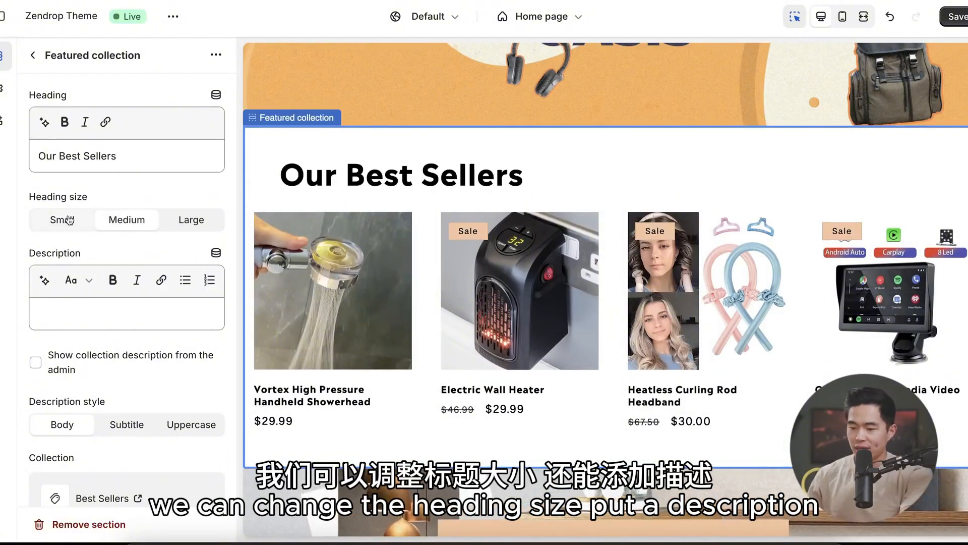
pyautogui.click(61, 218)
pyautogui.scroll(-3, 105, 314)
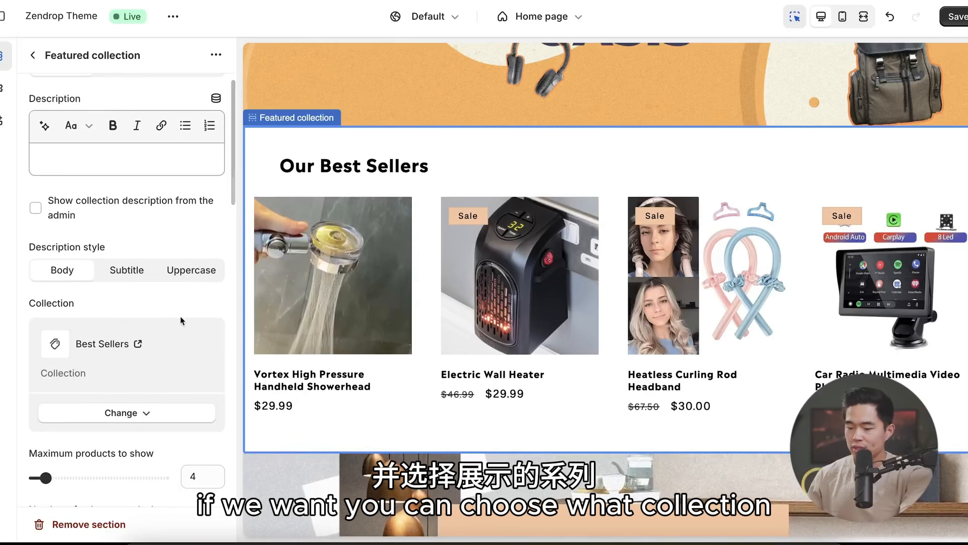
pyautogui.scroll(-3, 105, 315)
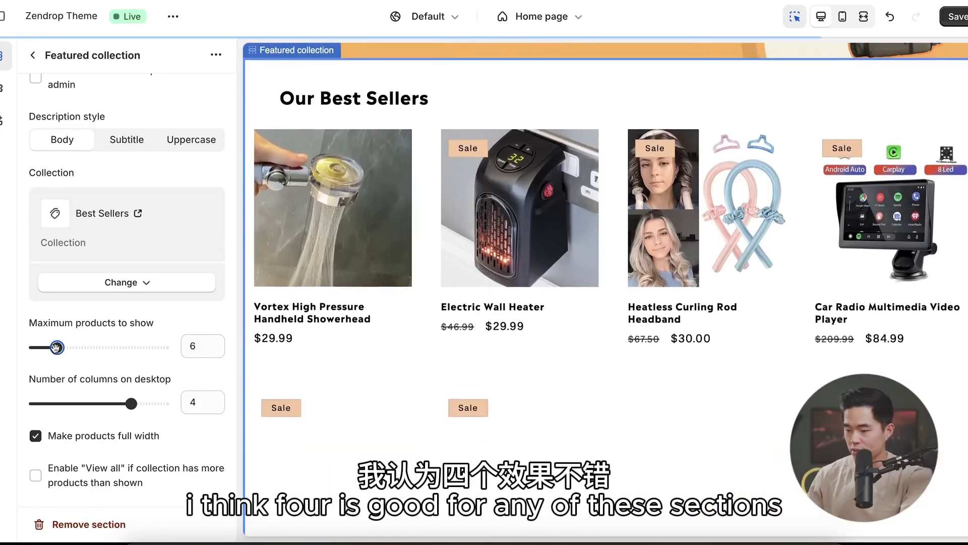
pyautogui.moveTo(56, 347); pyautogui.dragTo(45, 347)
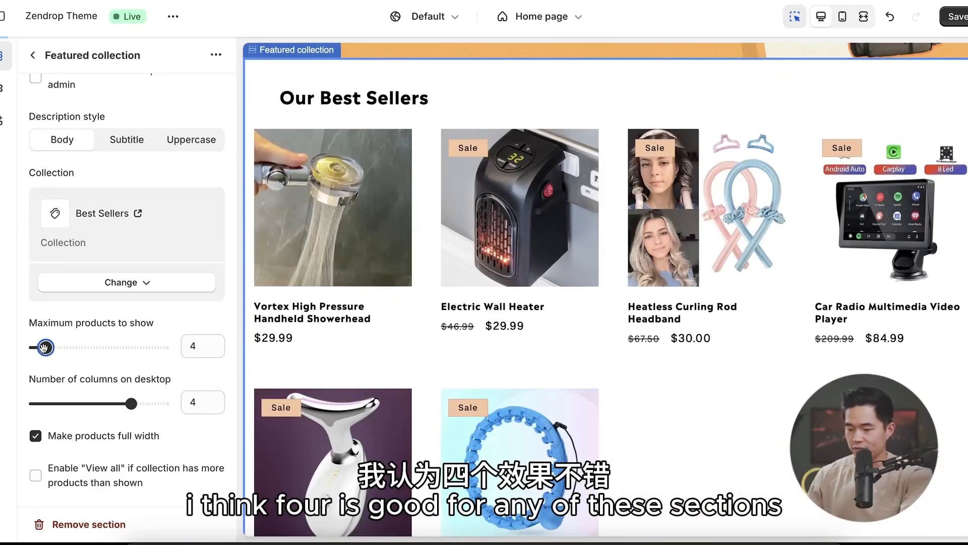
# Inspect the All Products image banner with its heading, tagline and Discover button in the theme editor
pyautogui.scroll(-5, 470, 310)
pyautogui.click(470, 310)
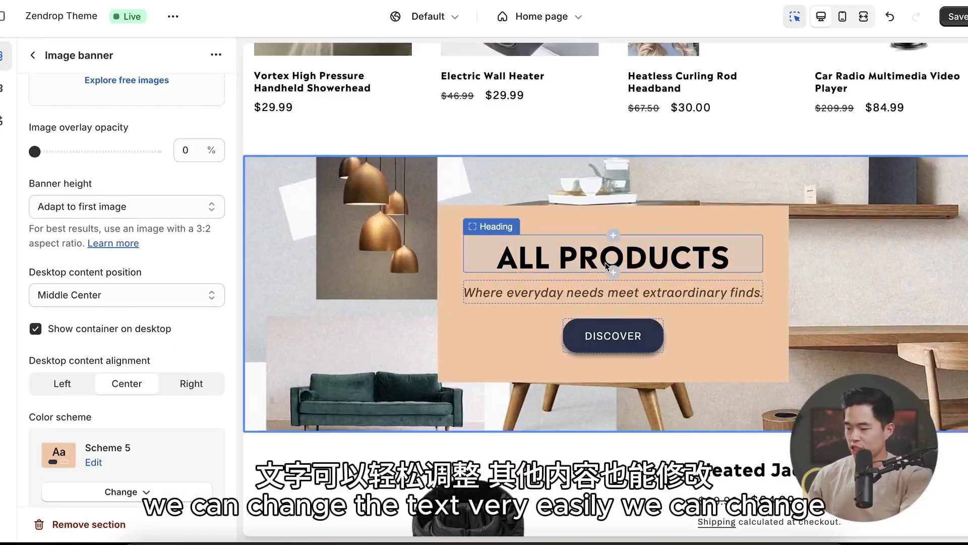
pyautogui.click(606, 260)
pyautogui.click(516, 298)
pyautogui.click(542, 325)
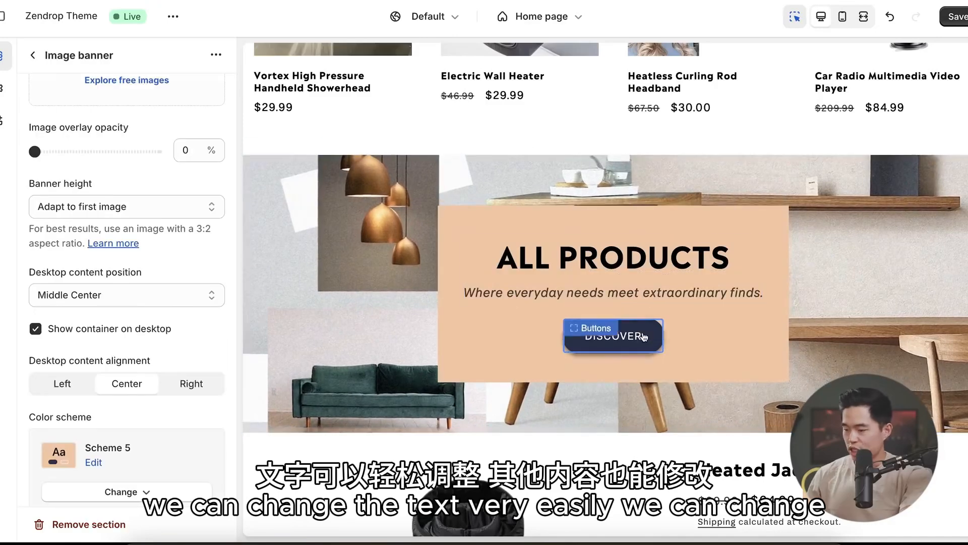
pyautogui.click(640, 338)
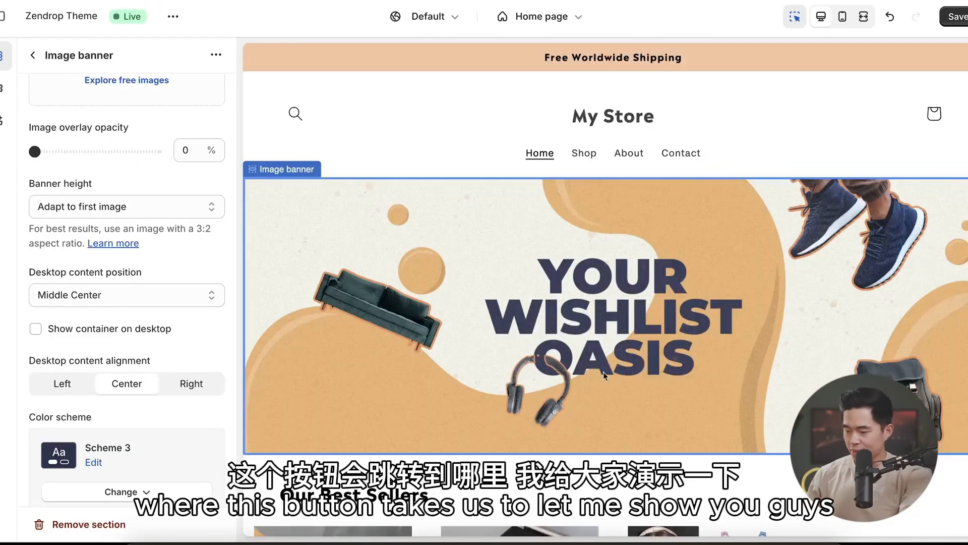
# Add a Slideshow section between the top image banner and Our Best Sellers, and remove its image slide block
pyautogui.scroll(-2, 628, 394)
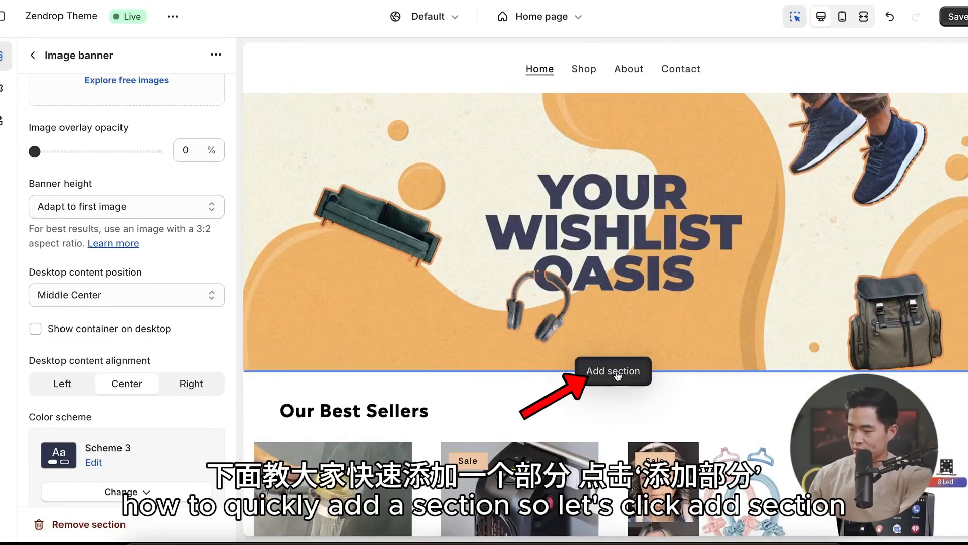
pyautogui.click(616, 371)
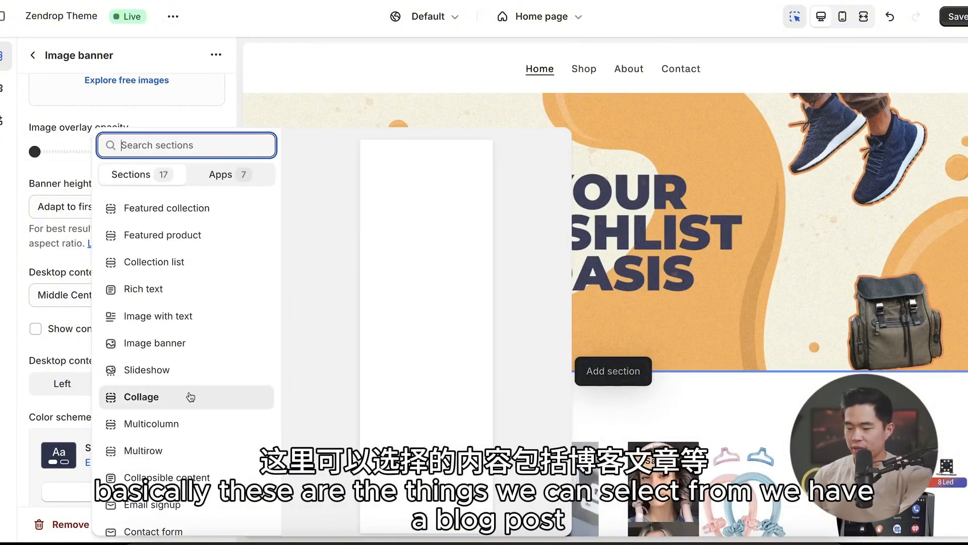
pyautogui.scroll(-2, 188, 444)
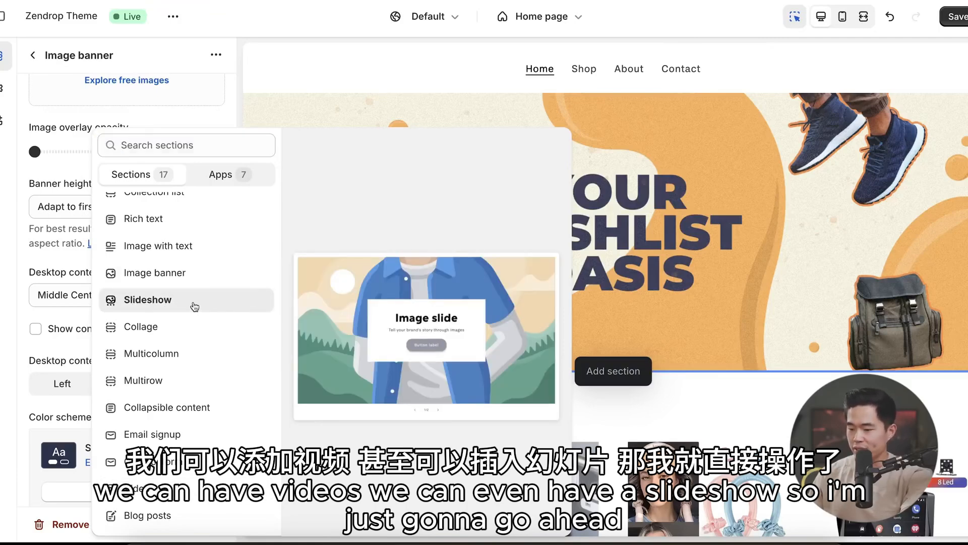
pyautogui.click(192, 302)
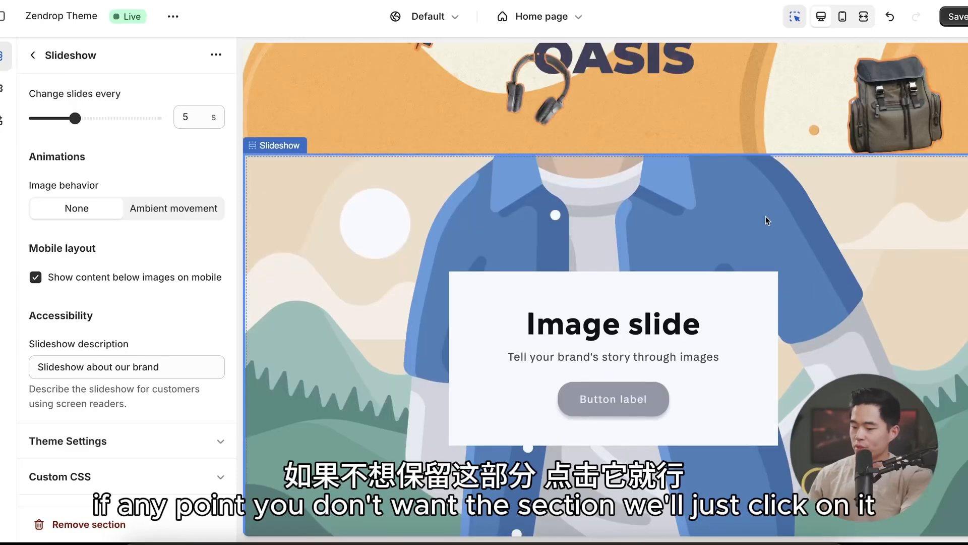
pyautogui.click(765, 216)
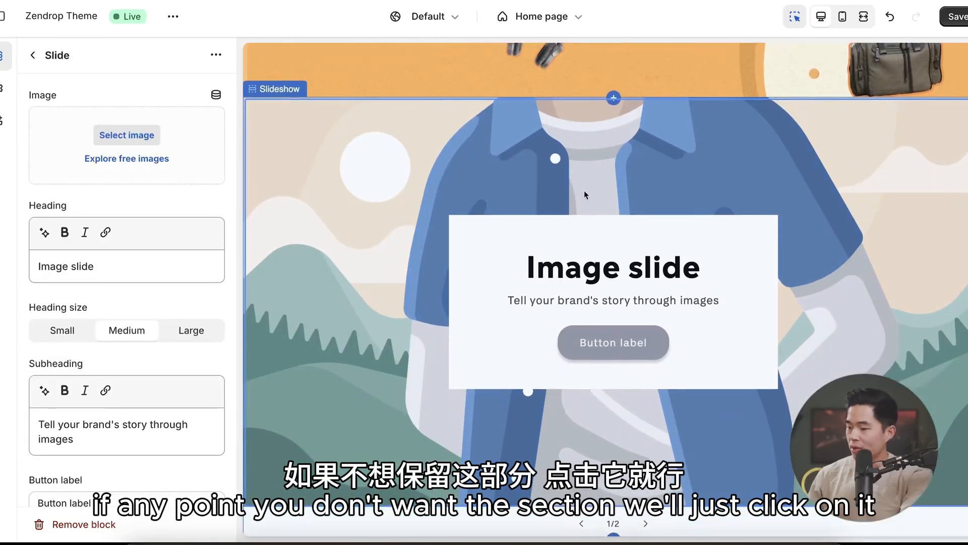
pyautogui.click(83, 525)
# Review the home page layout in the theme editor, first in desktop view and again in the mobile preview
pyautogui.scroll(-8, 686, 327)
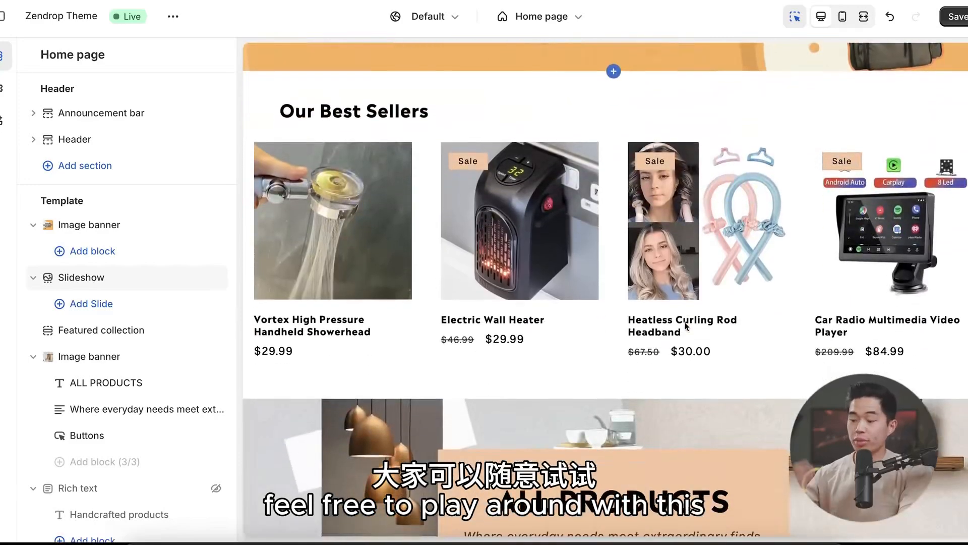
pyautogui.scroll(-10, 685, 326)
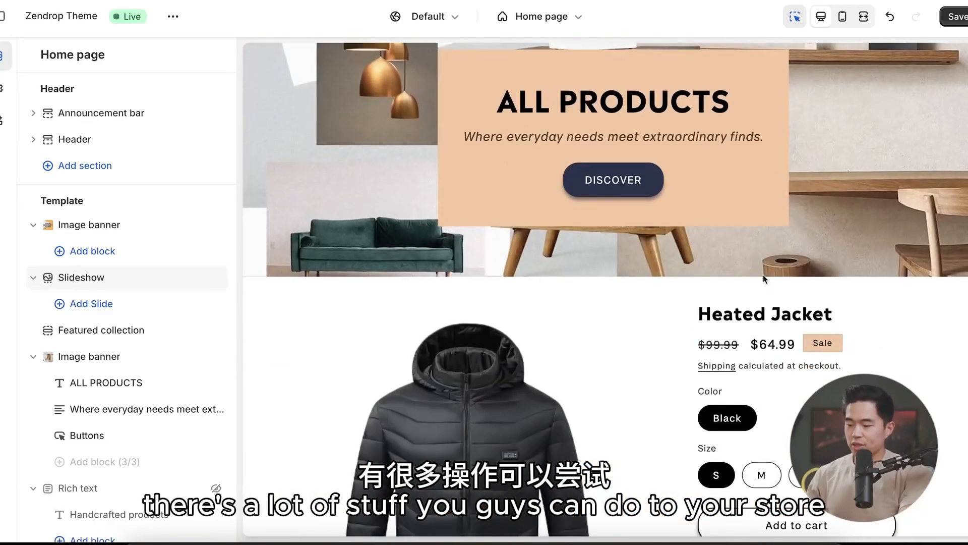
pyautogui.scroll(-2, 629, 443)
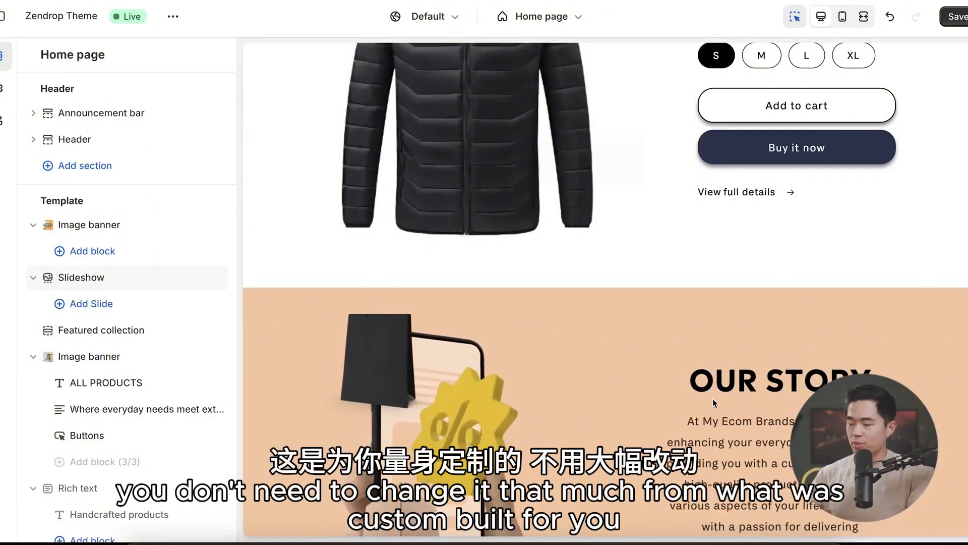
pyautogui.scroll(-6, 714, 402)
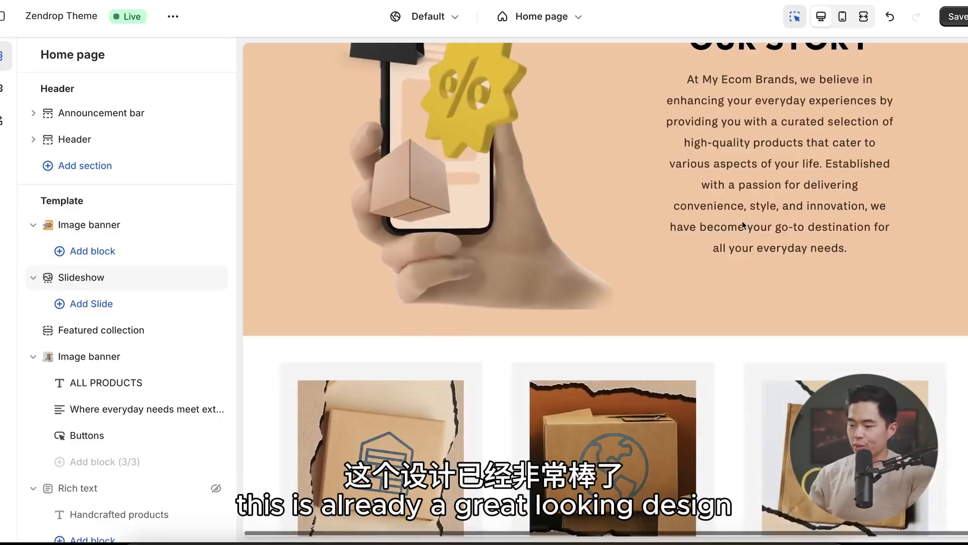
pyautogui.scroll(-5, 579, 309)
pyautogui.scroll(-1, 580, 314)
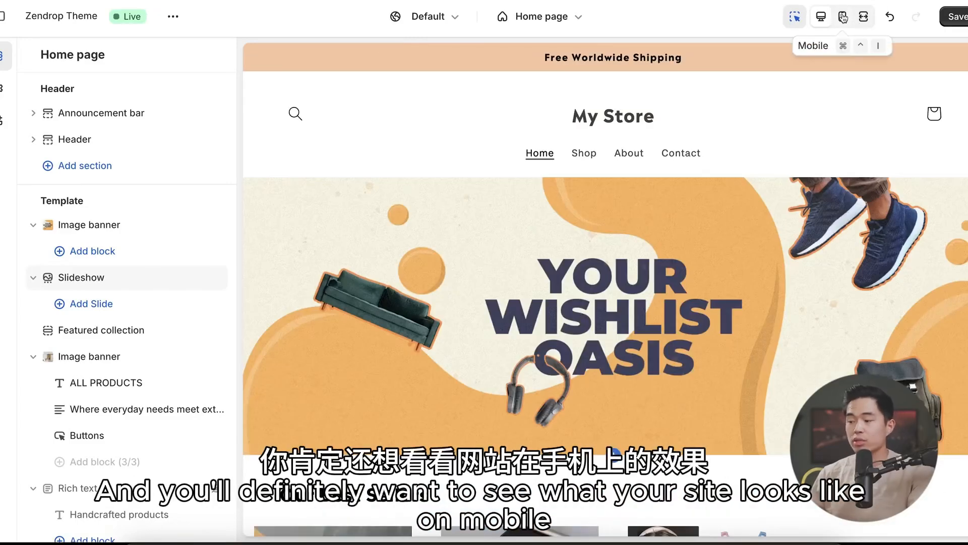
pyautogui.click(843, 17)
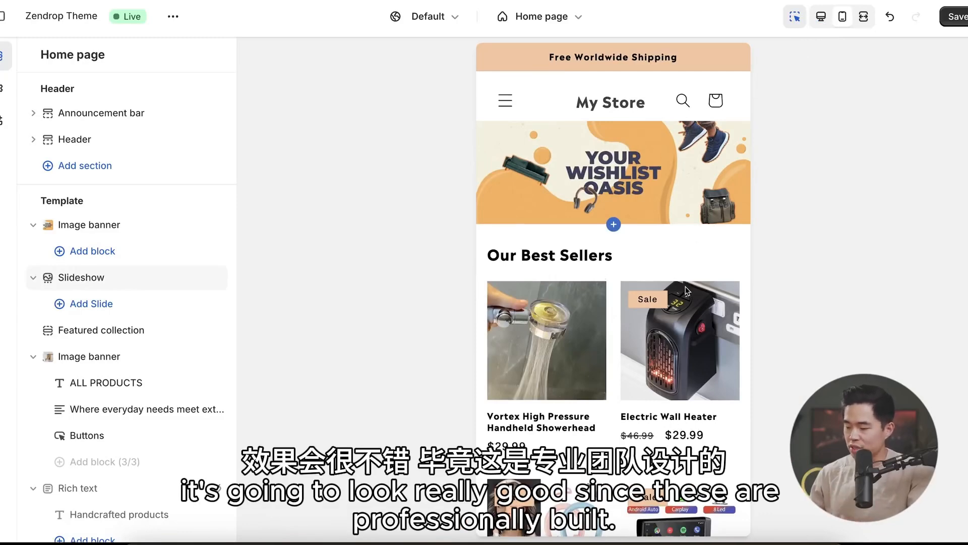
pyautogui.scroll(-15, 686, 289)
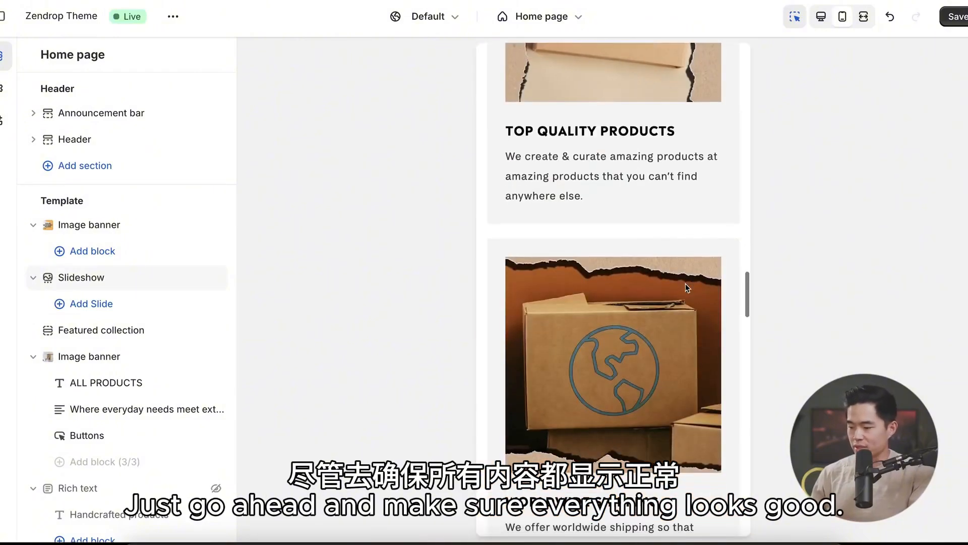
pyautogui.scroll(-20, 685, 283)
pyautogui.scroll(6, 686, 283)
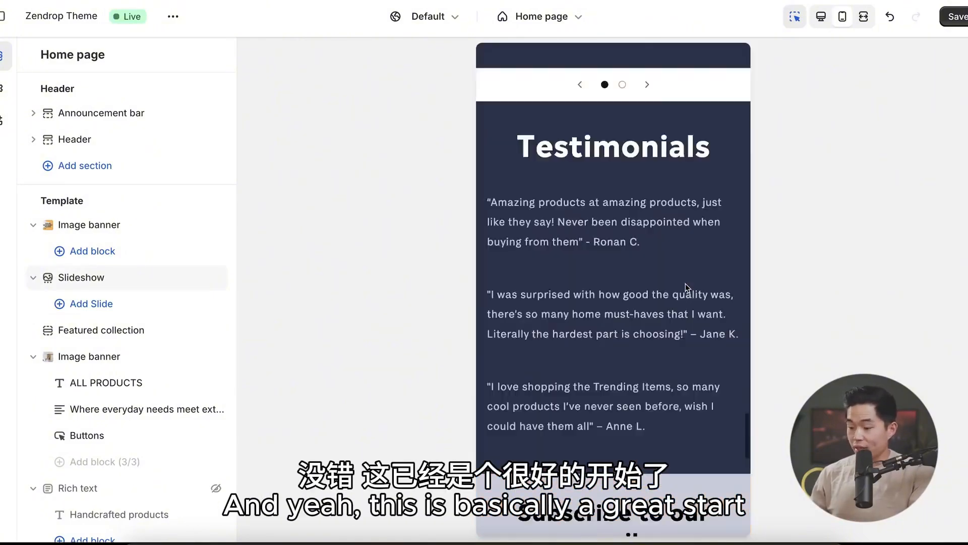
pyautogui.scroll(15, 685, 283)
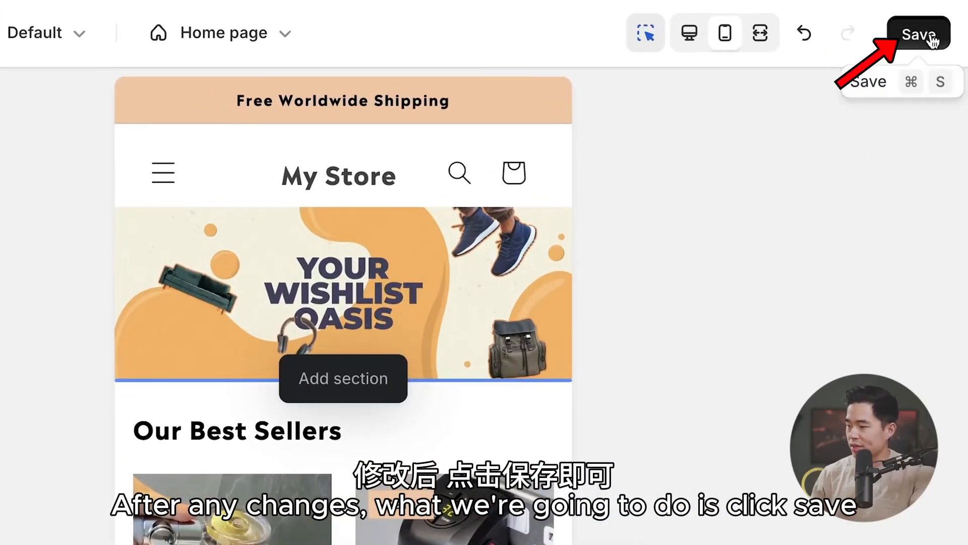
# Save the theme changes and exit the theme editor
pyautogui.click(931, 39)
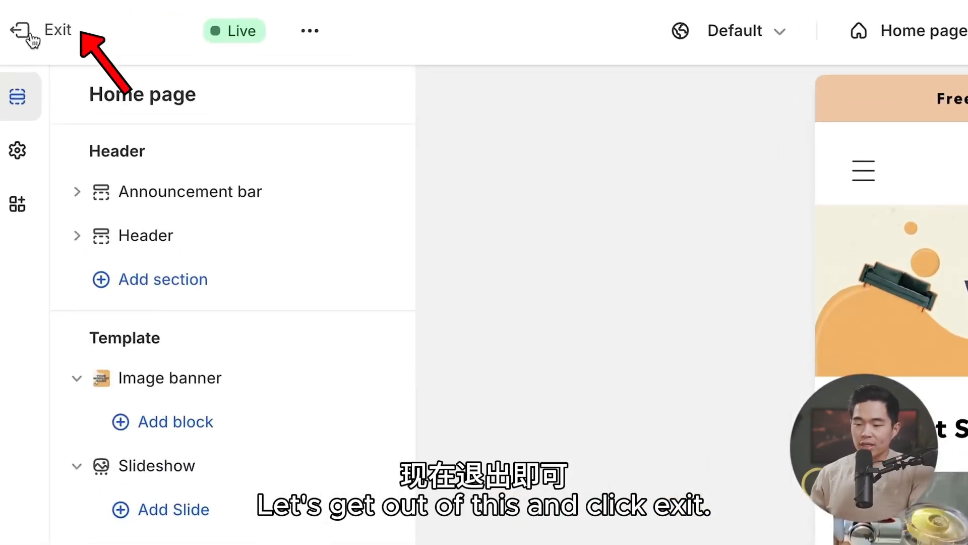
pyautogui.click(32, 40)
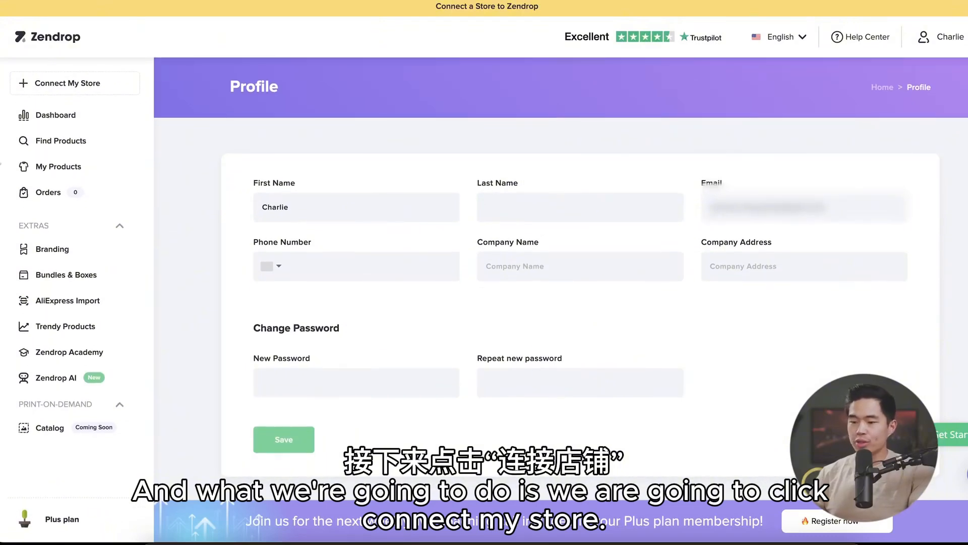
# Connect the existing Shopify store to Zendrop by authorizing it and installing the Zendrop - Dropshipping & POD app
pyautogui.click(81, 90)
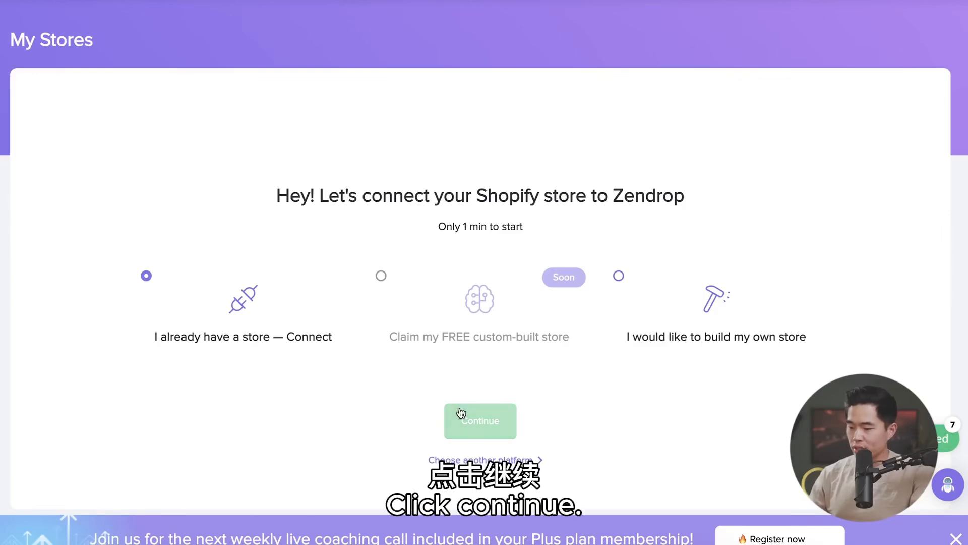
pyautogui.click(474, 420)
pyautogui.scroll(-5, 364, 235)
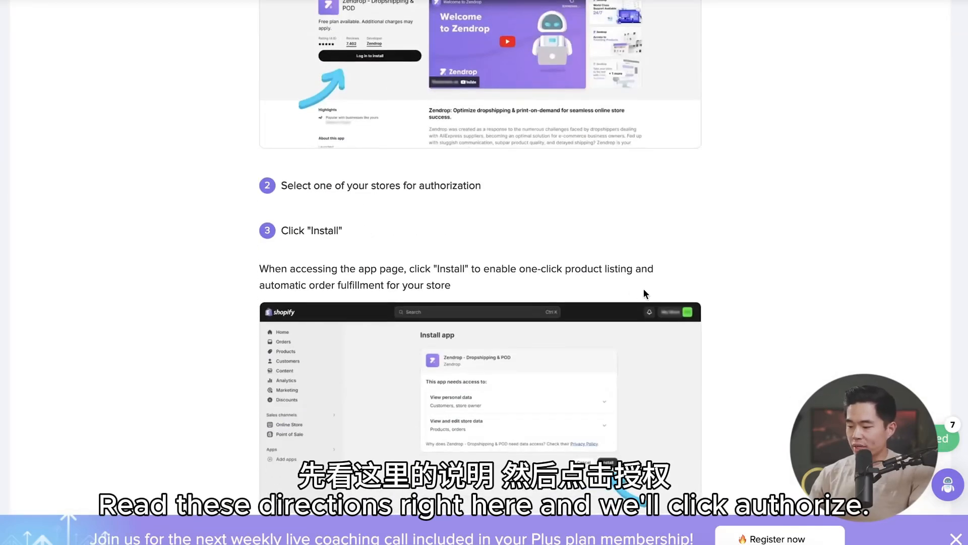
pyautogui.scroll(-4, 643, 283)
pyautogui.click(640, 363)
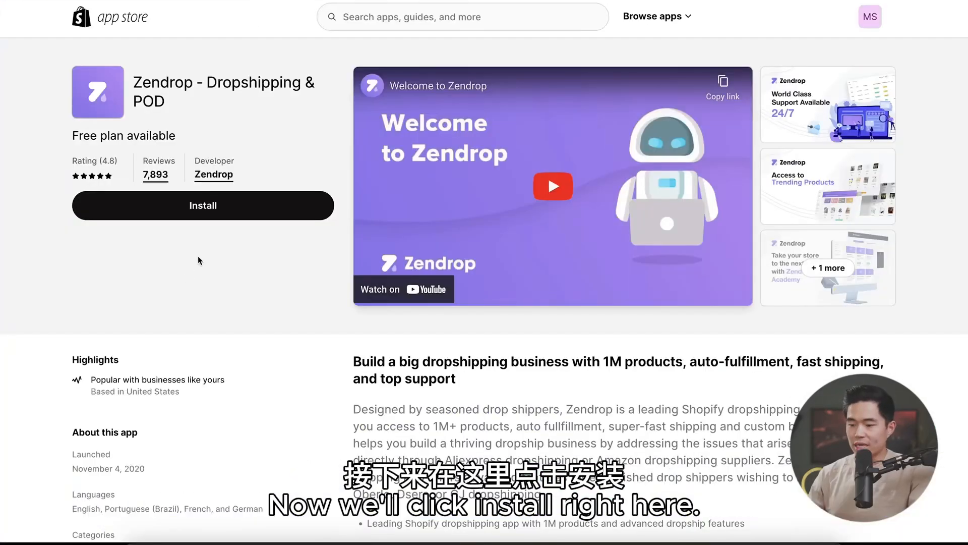
pyautogui.click(209, 214)
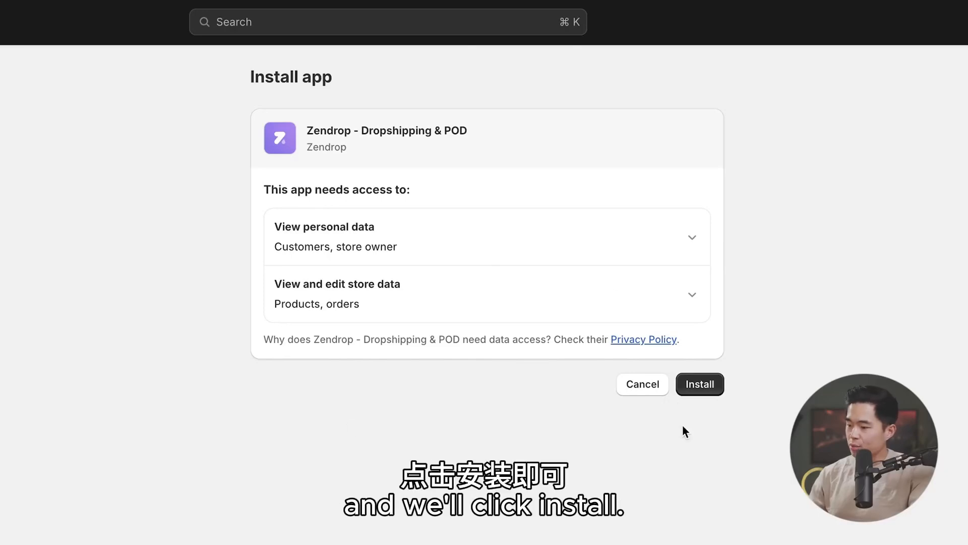
pyautogui.click(700, 385)
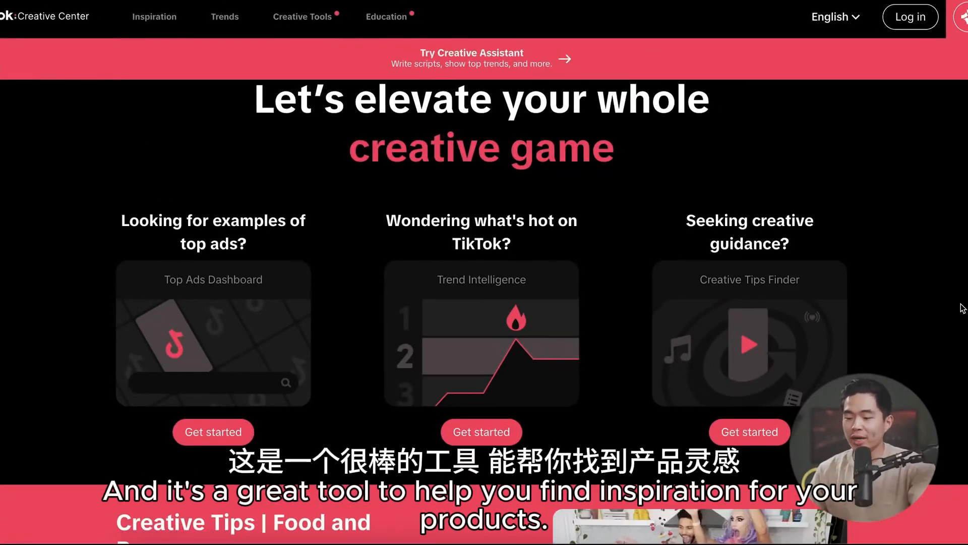
# In TikTok Creative Center, look over the Inspiration and Trends categories and open the Top Ads Dashboard
pyautogui.moveTo(154, 16)
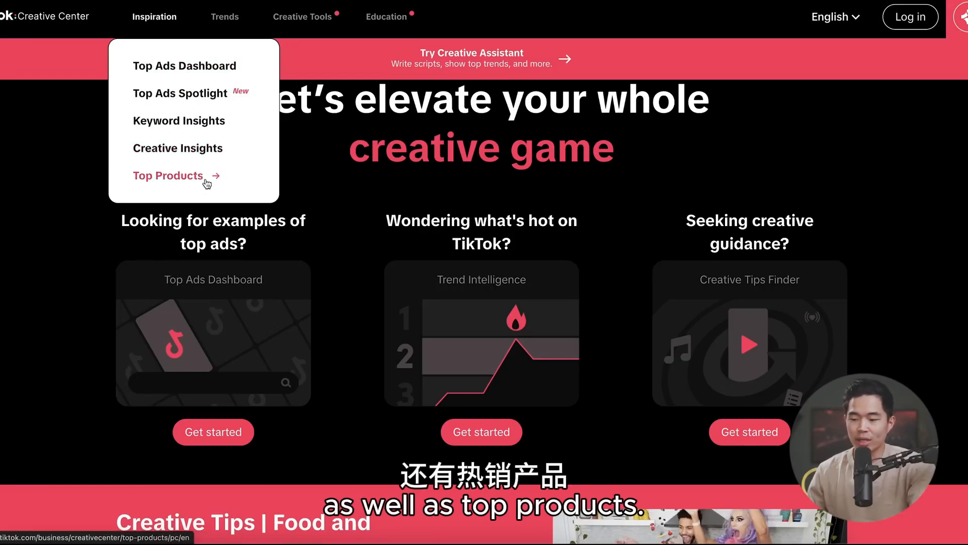
pyautogui.moveTo(227, 23)
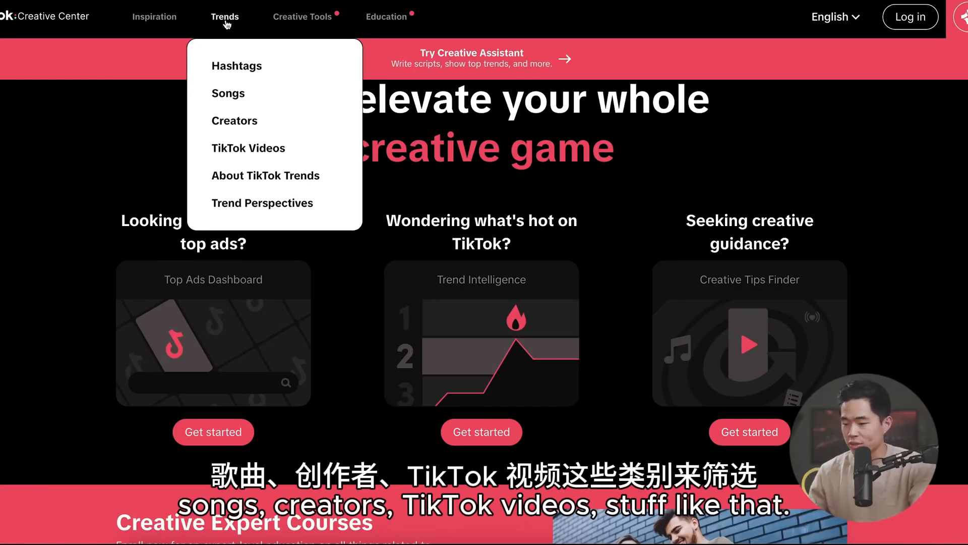
pyautogui.moveTo(316, 21)
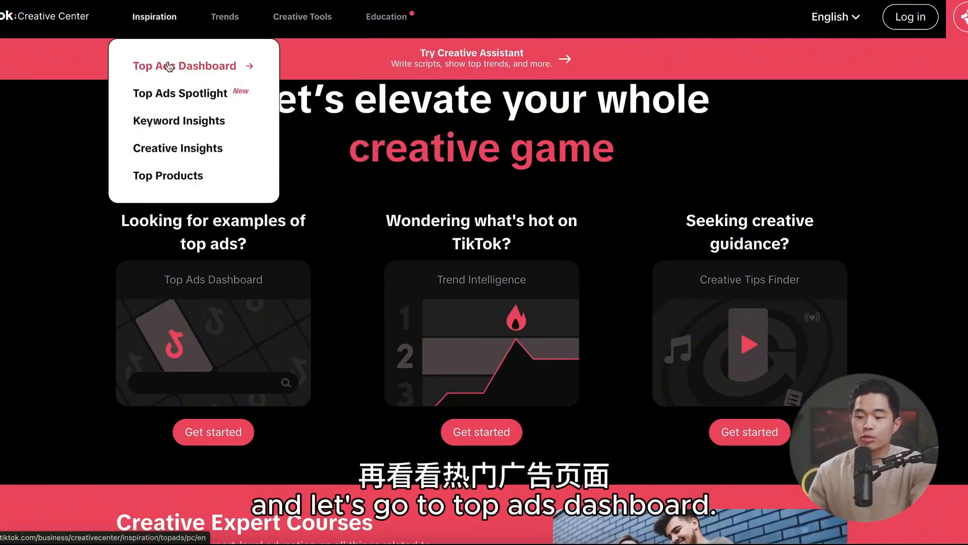
pyautogui.click(189, 70)
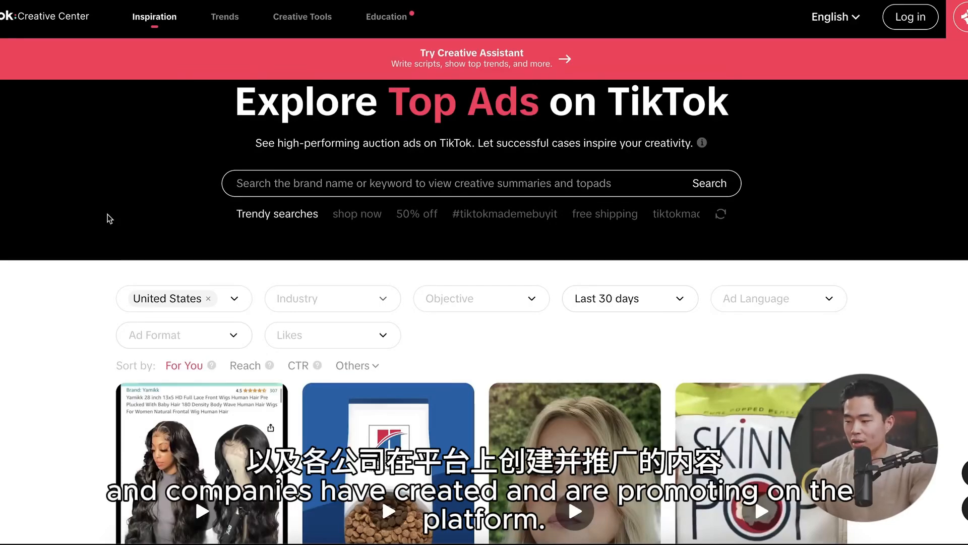
# Examine the available Industry and Objective filter options for the top ads without choosing any
pyautogui.scroll(-1, 110, 218)
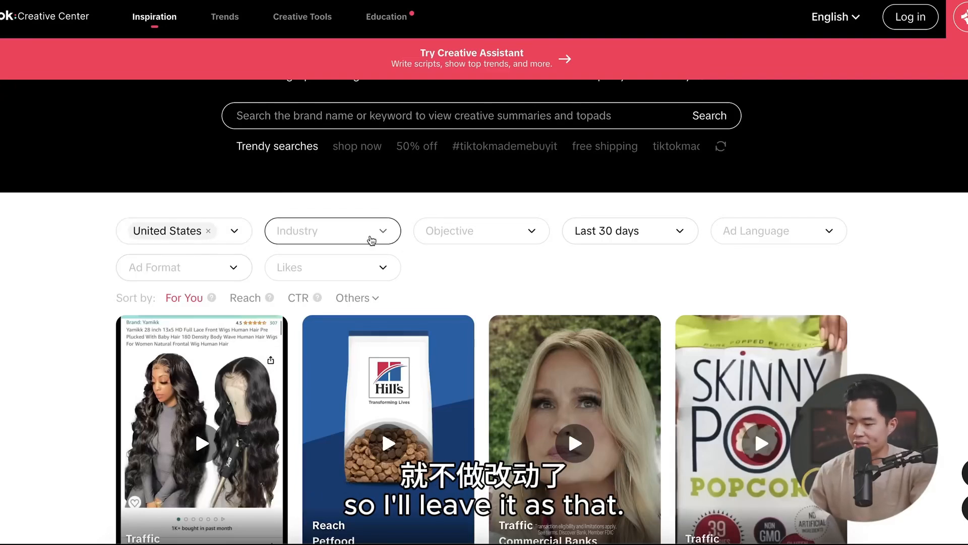
pyautogui.click(388, 231)
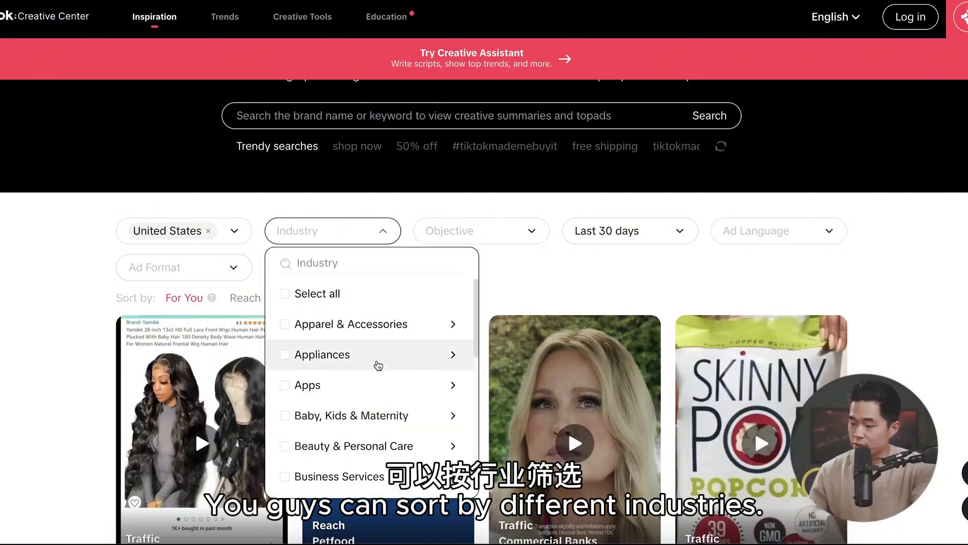
pyautogui.scroll(-1, 377, 360)
pyautogui.scroll(-2, 377, 360)
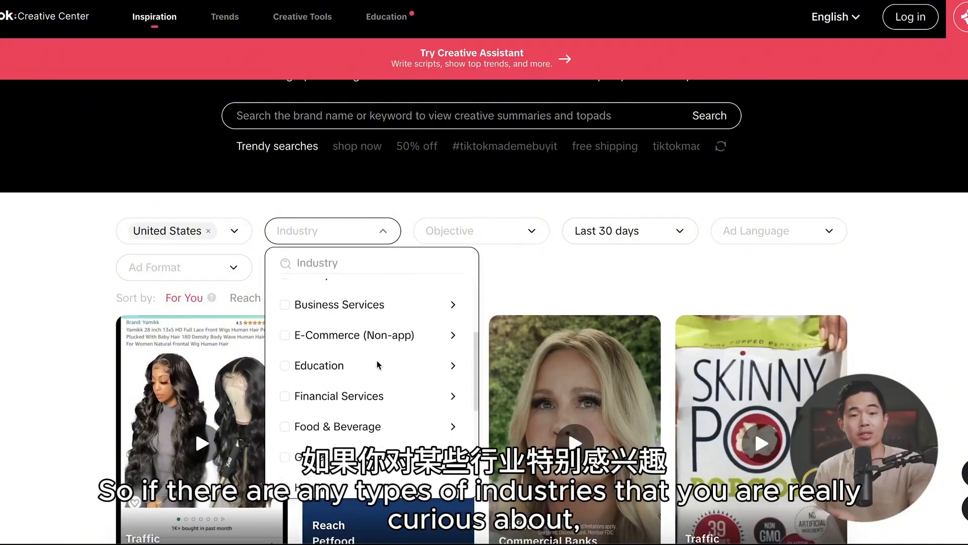
pyautogui.scroll(-1, 377, 361)
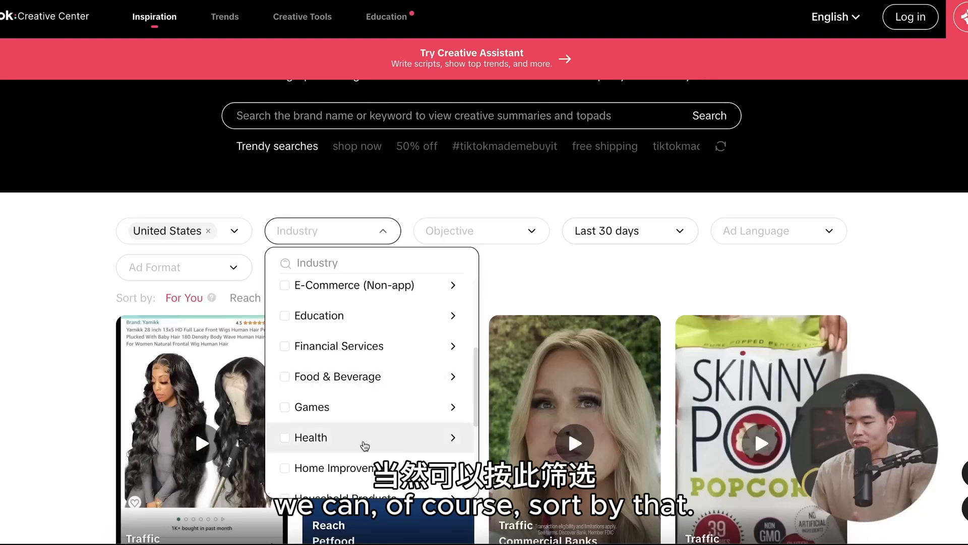
pyautogui.scroll(-2, 366, 443)
pyautogui.click(588, 270)
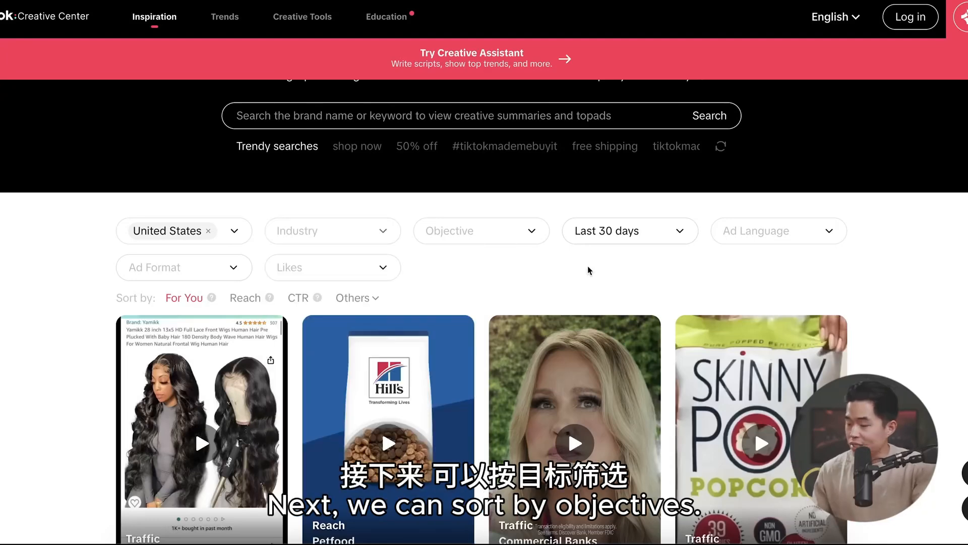
pyautogui.click(524, 236)
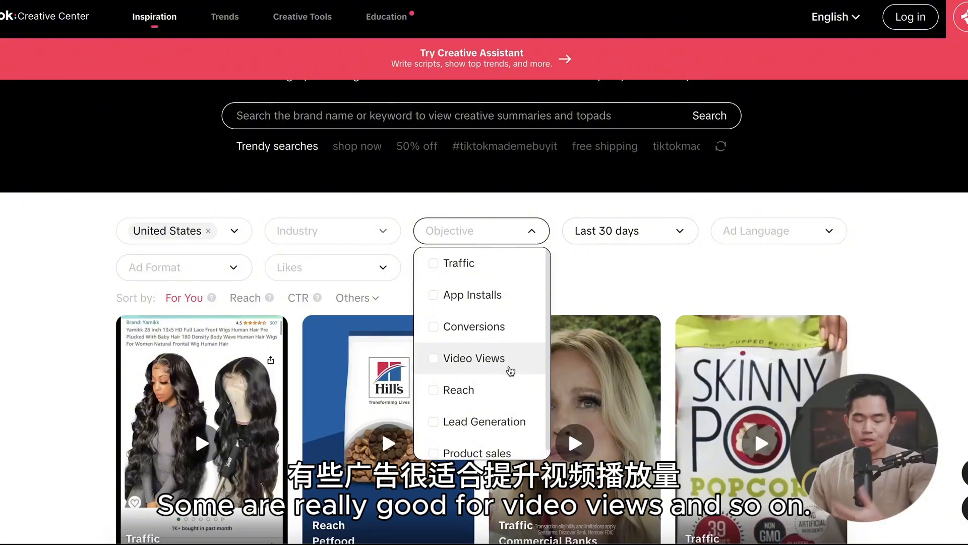
pyautogui.click(662, 288)
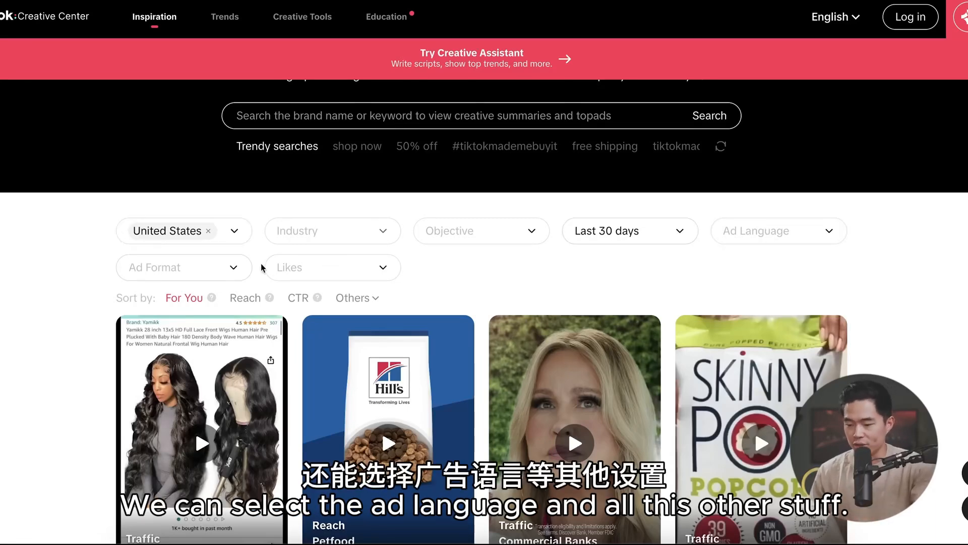
# Filter the top ads to include all industries
pyautogui.click(354, 236)
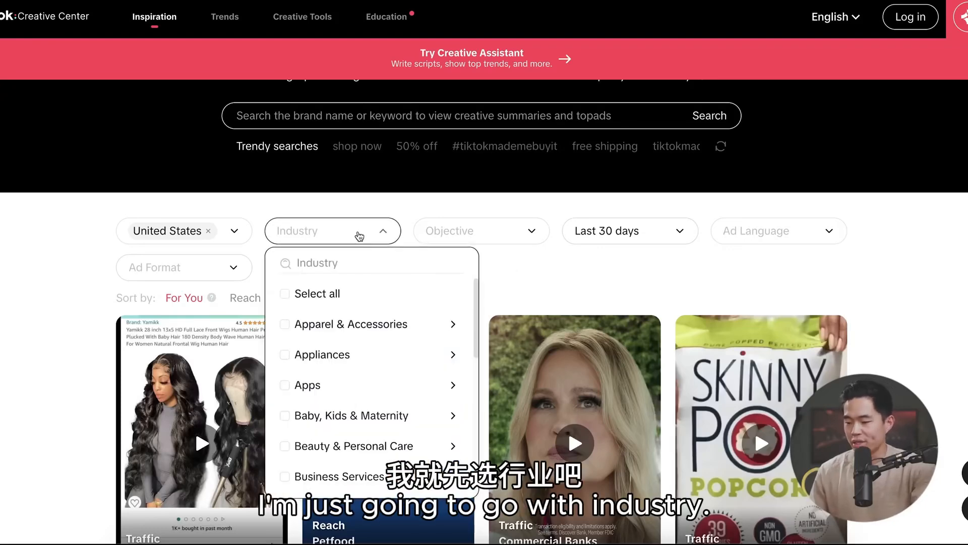
pyautogui.click(303, 296)
pyautogui.click(544, 262)
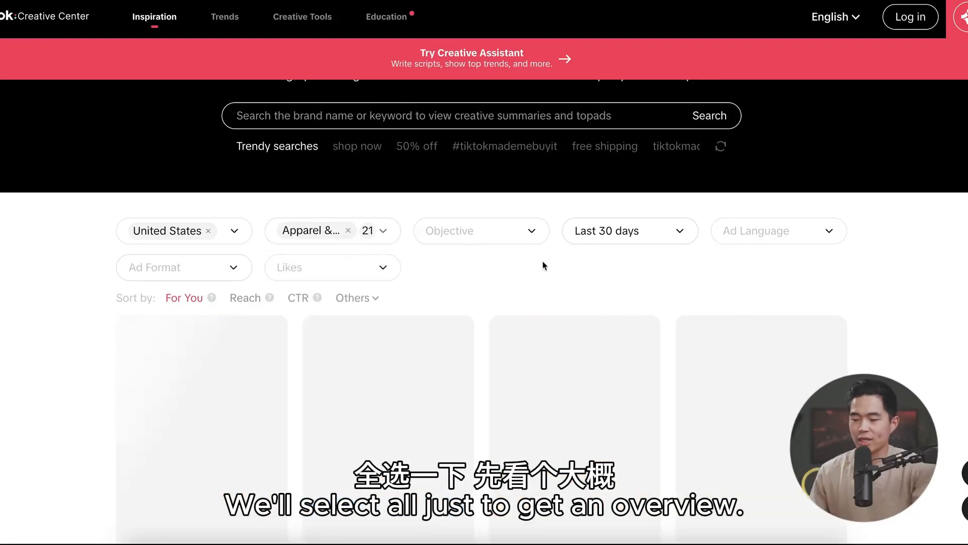
# Filter the top ads by the Conversions objective and look over the listed ads
pyautogui.click(486, 238)
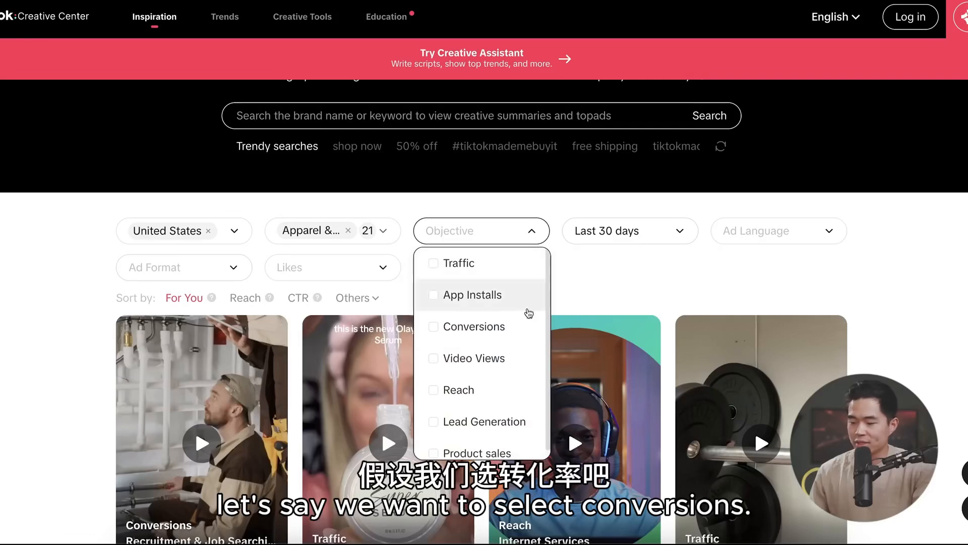
pyautogui.click(466, 333)
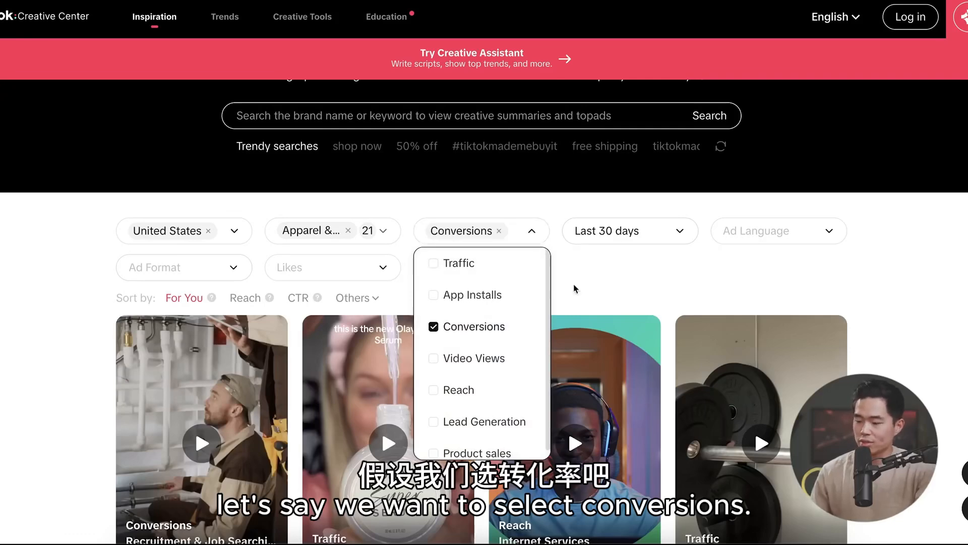
pyautogui.click(703, 312)
pyautogui.scroll(-3, 482, 153)
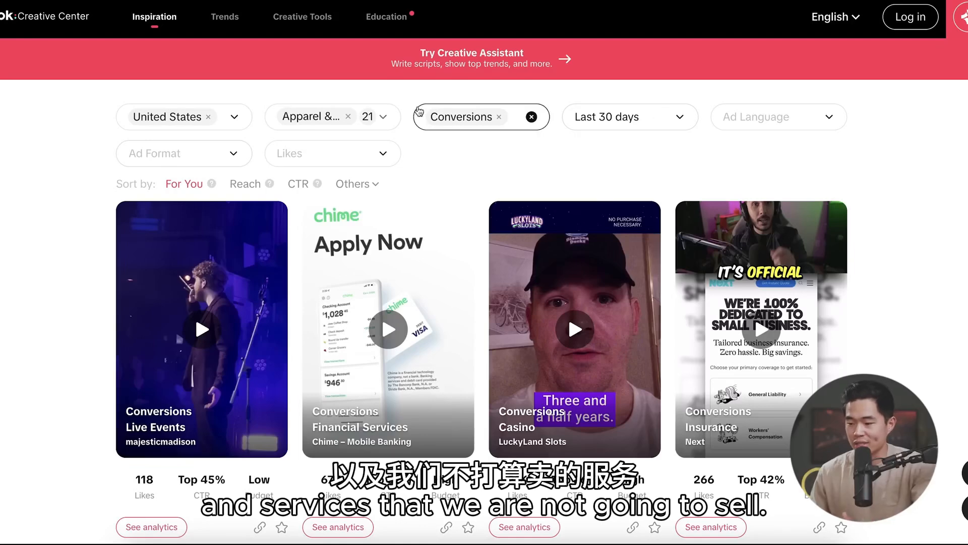
# Clear the all-industries selection and limit the top ads to the E-Commerce (Non-app) industry
pyautogui.click(383, 117)
pyautogui.click(363, 120)
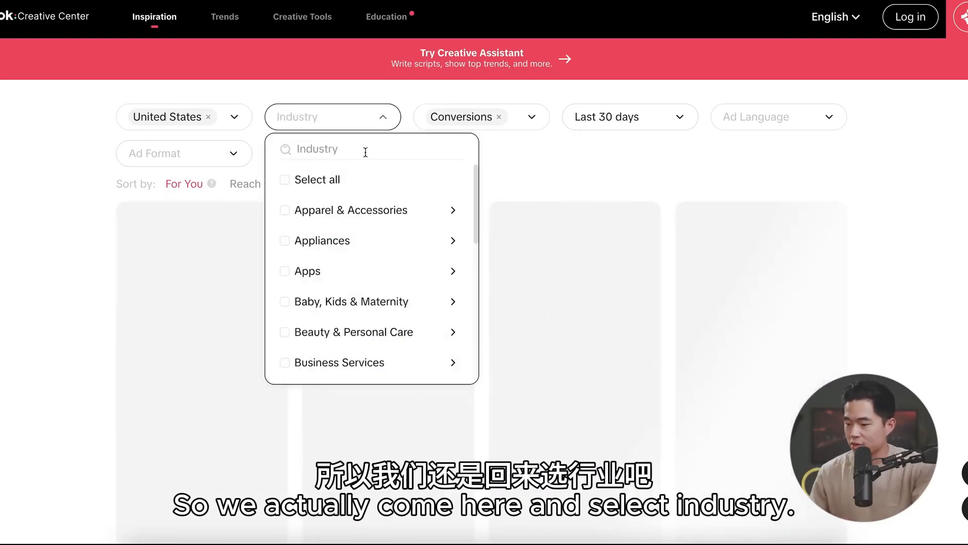
pyautogui.scroll(-3, 371, 212)
pyautogui.click(284, 262)
pyautogui.click(916, 274)
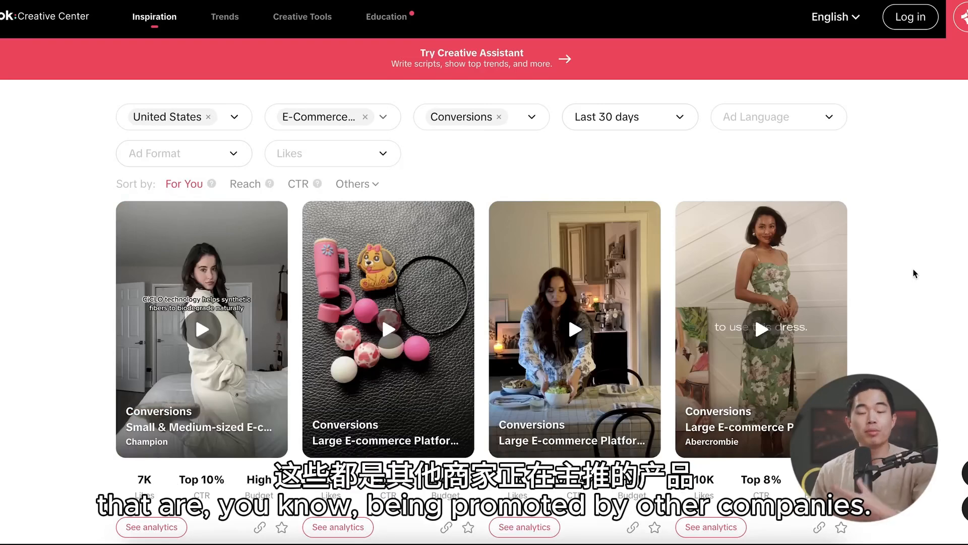
# Open the analytics of the Champion ad and examine its details, performance, interactive time analysis and recommended ads
pyautogui.scroll(-2, 915, 274)
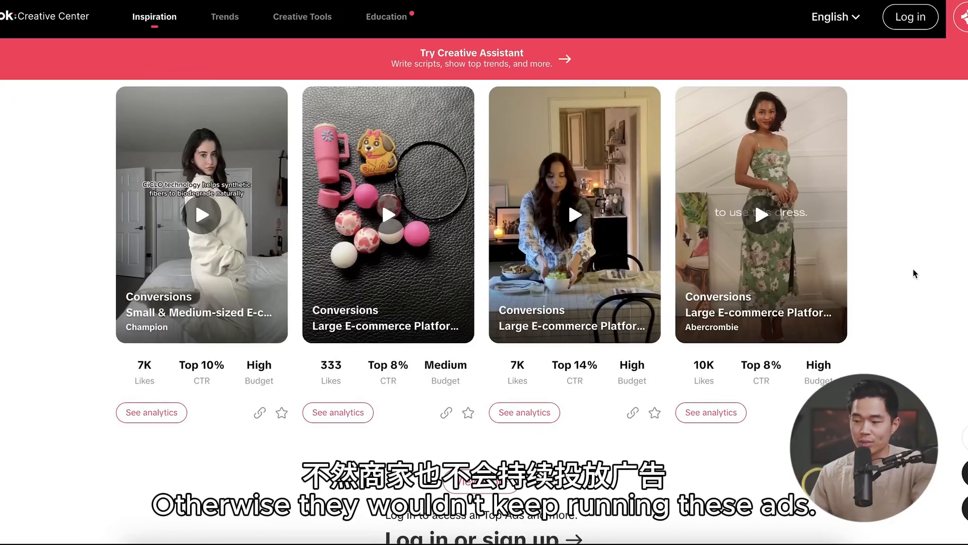
pyautogui.scroll(1, 605, 253)
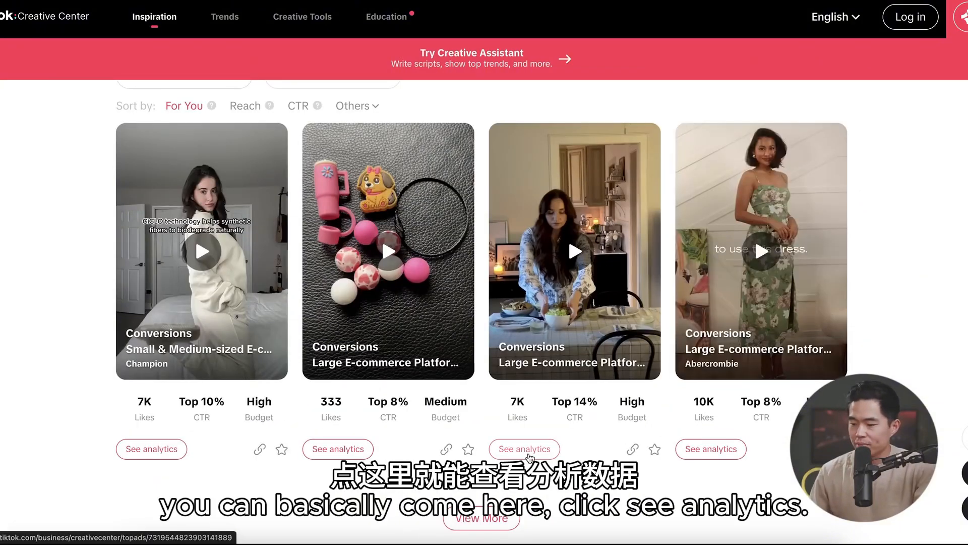
pyautogui.click(151, 449)
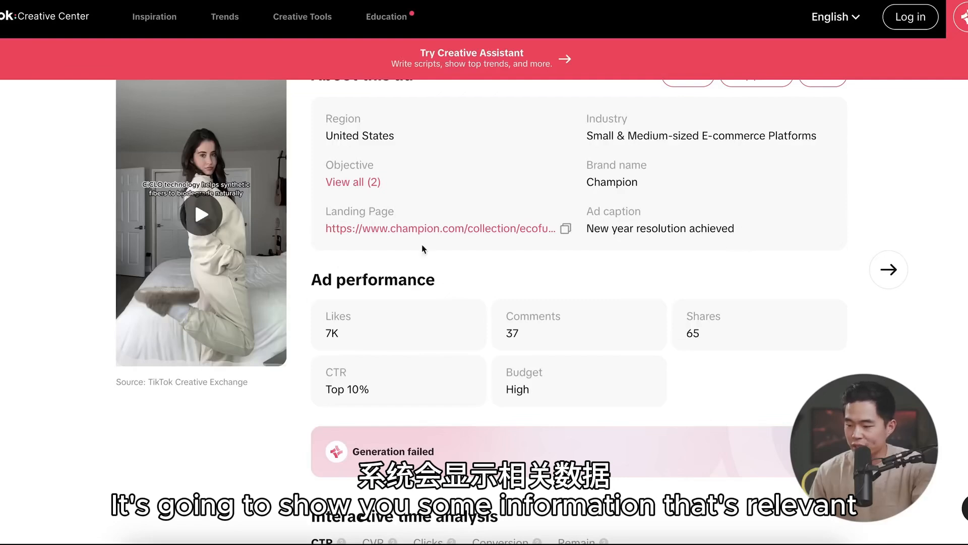
pyautogui.scroll(-1, 467, 280)
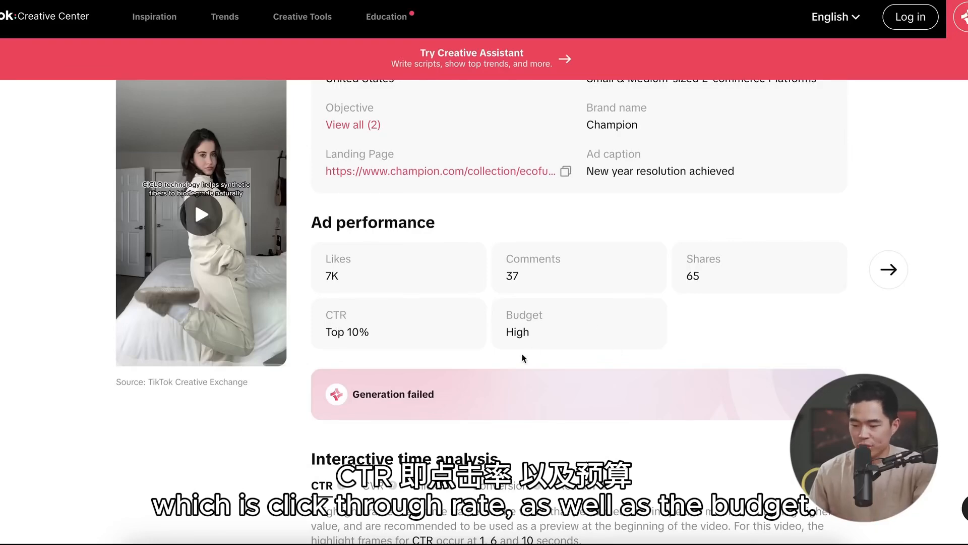
pyautogui.scroll(-6, 523, 358)
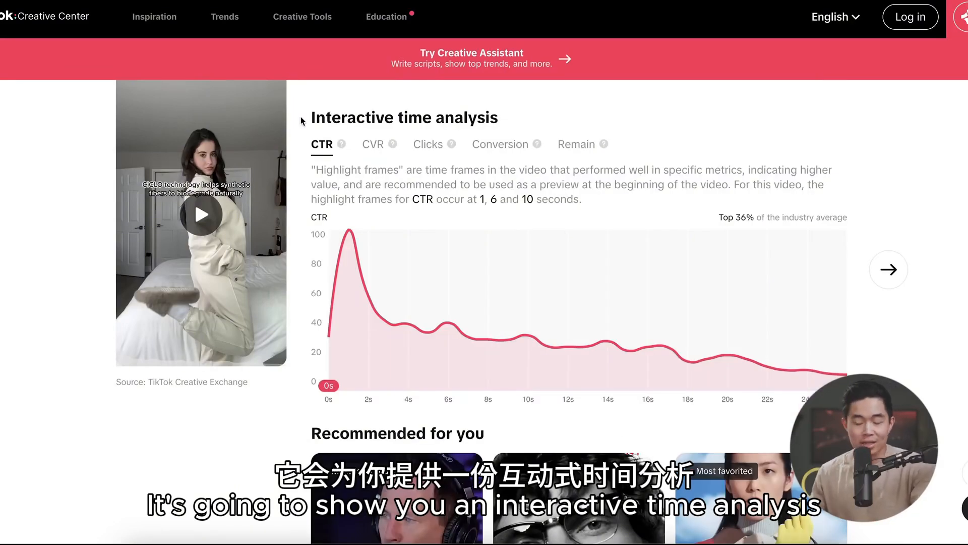
pyautogui.scroll(-6, 301, 120)
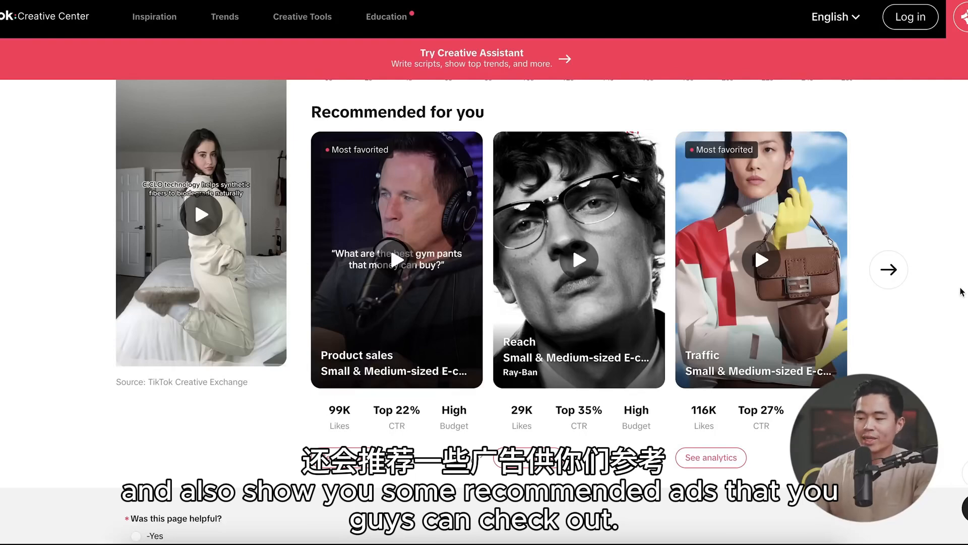
pyautogui.scroll(12, 925, 341)
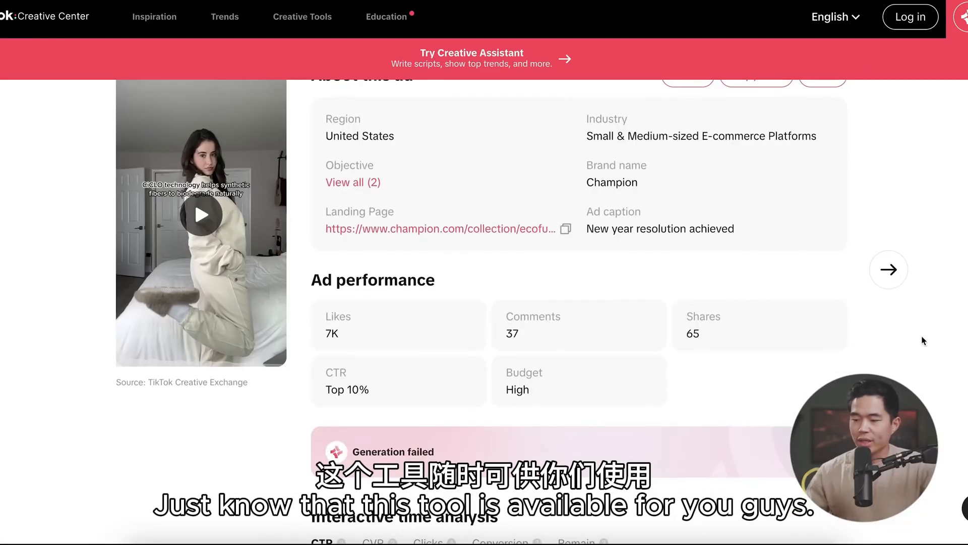
pyautogui.moveTo(154, 16)
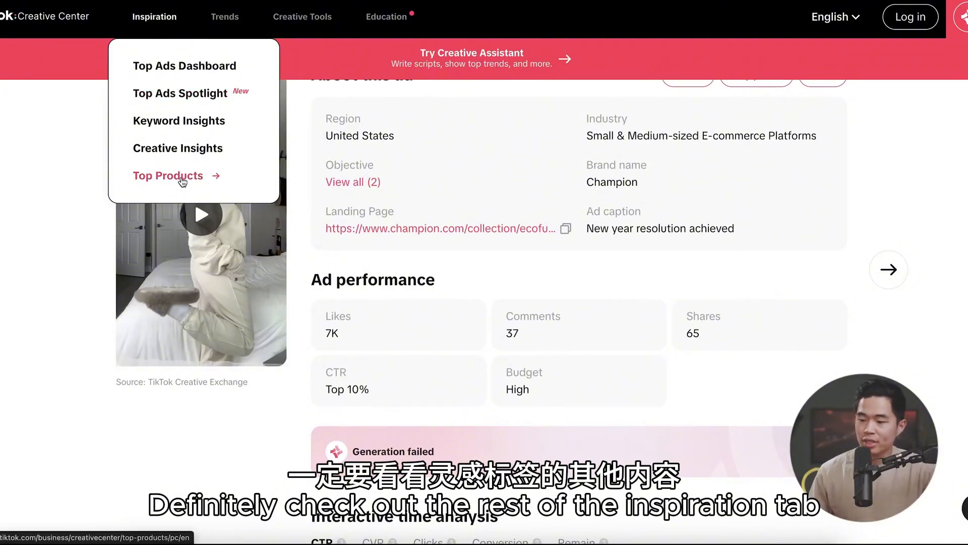
pyautogui.moveTo(223, 23)
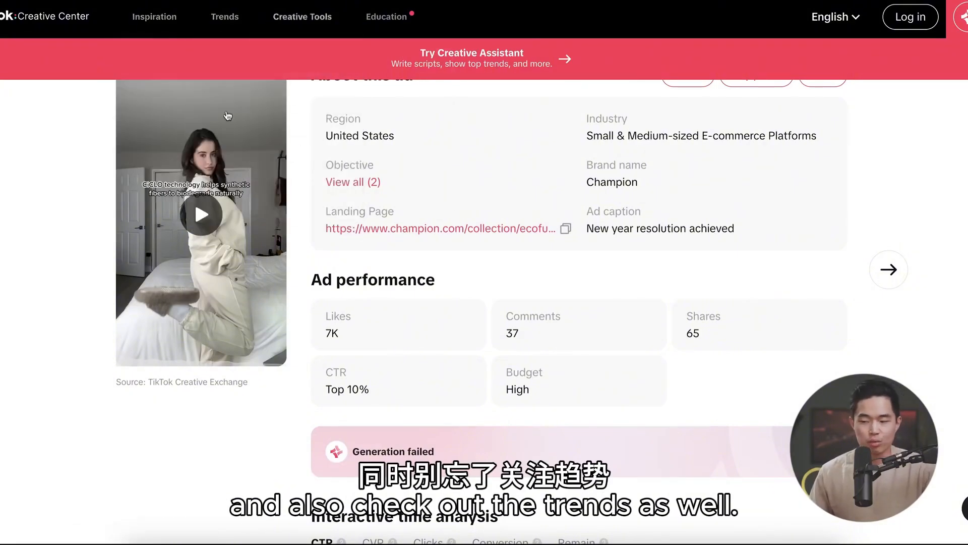
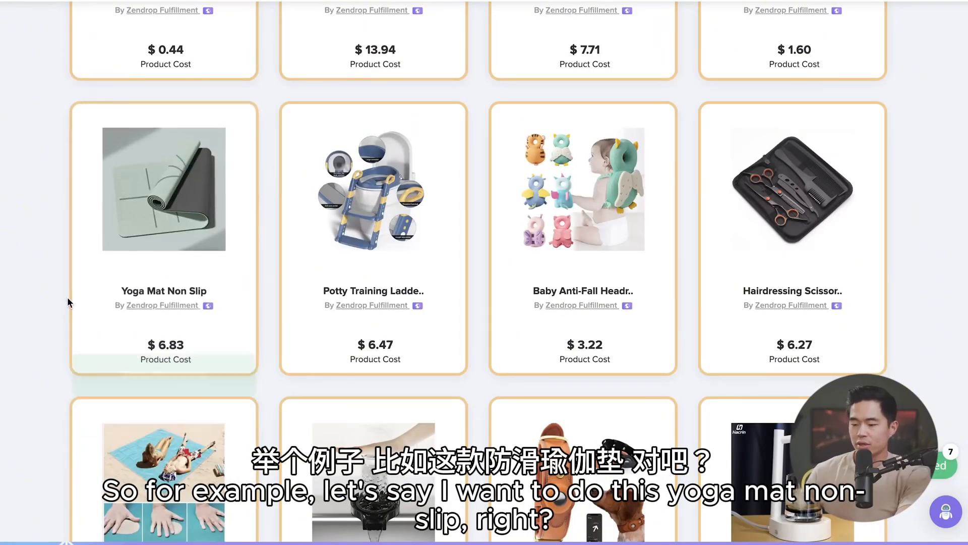
# In Zendrop, open the Yoga Mat Non Slip product page to view its details
pyautogui.moveTo(125, 256)
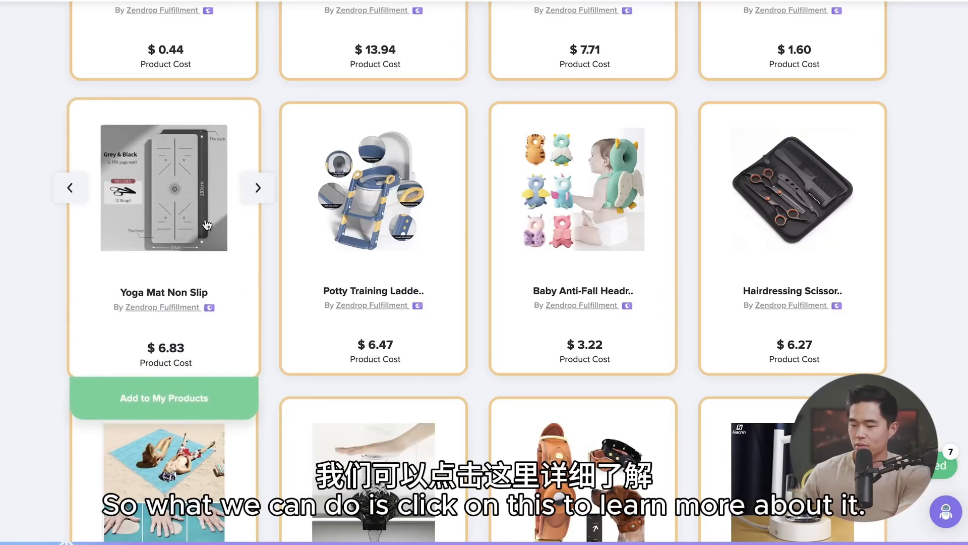
pyautogui.click(173, 214)
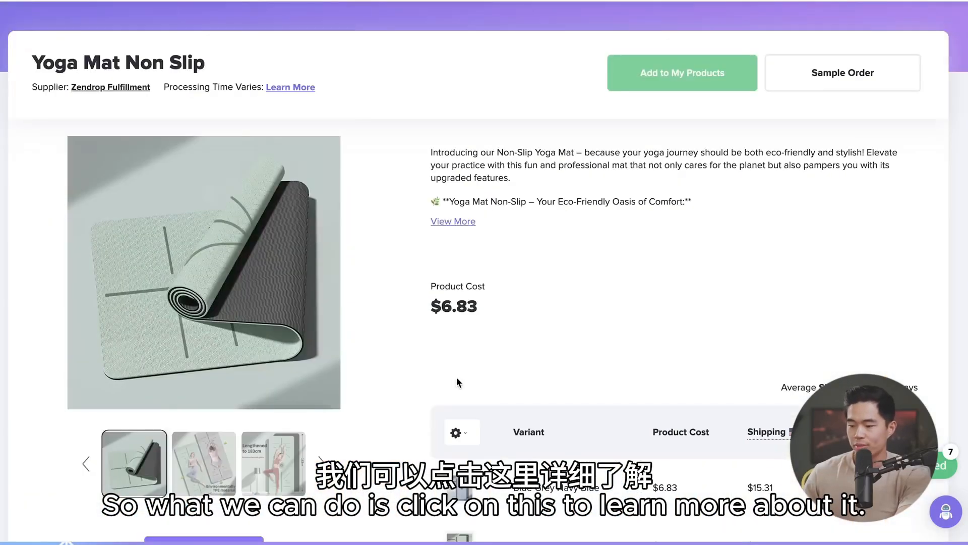
# Expand the Yoga Mat Non Slip description and read through its full features and specifications
pyautogui.moveTo(431, 152); pyautogui.dragTo(553, 195)
pyautogui.click(553, 195)
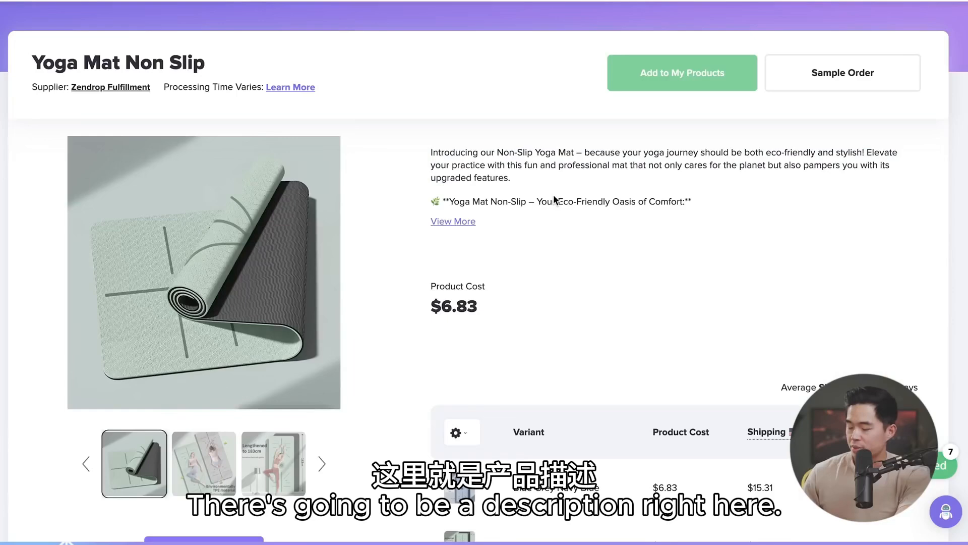
pyautogui.click(452, 222)
pyautogui.scroll(-3, 565, 356)
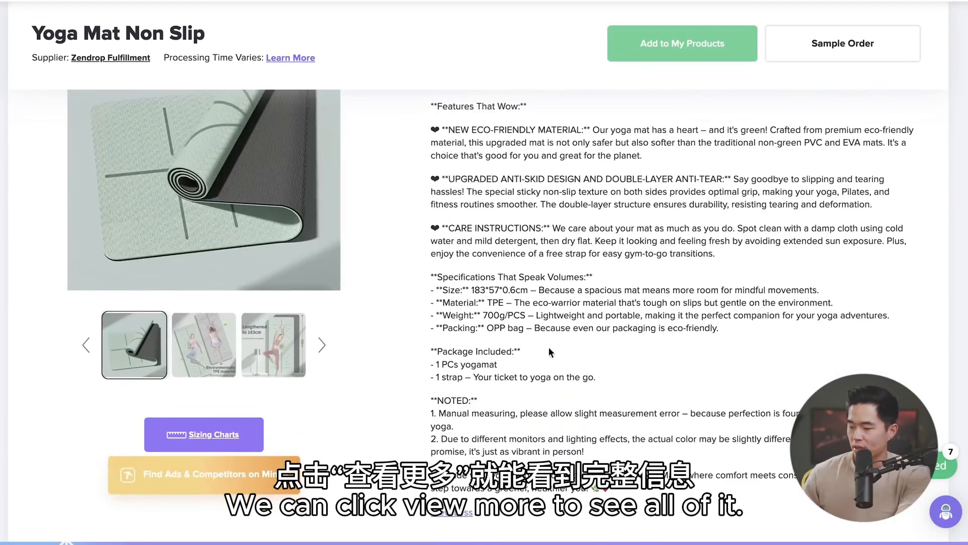
# Browse through the supplied photos in the yoga mat's image gallery
pyautogui.scroll(3, 591, 343)
pyautogui.click(322, 463)
pyautogui.click(322, 463)
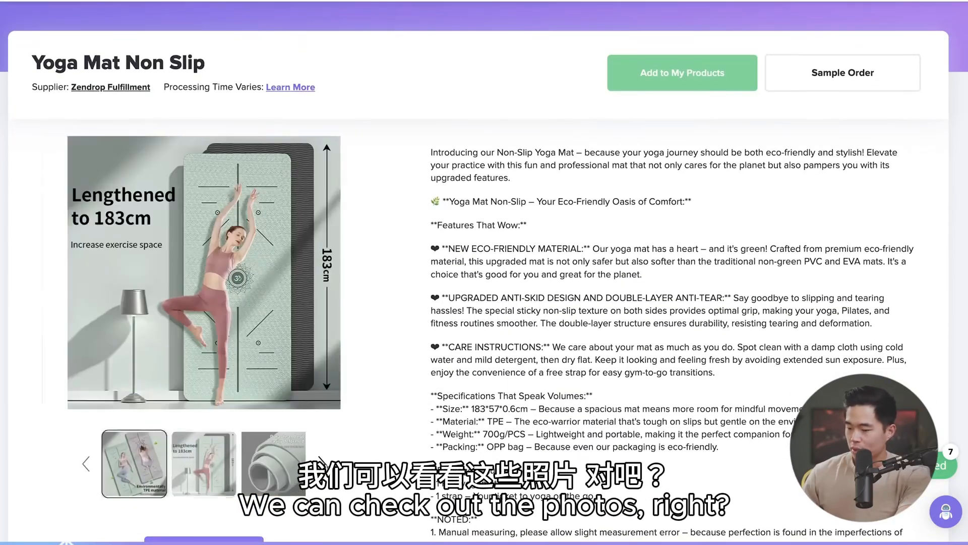
pyautogui.click(321, 463)
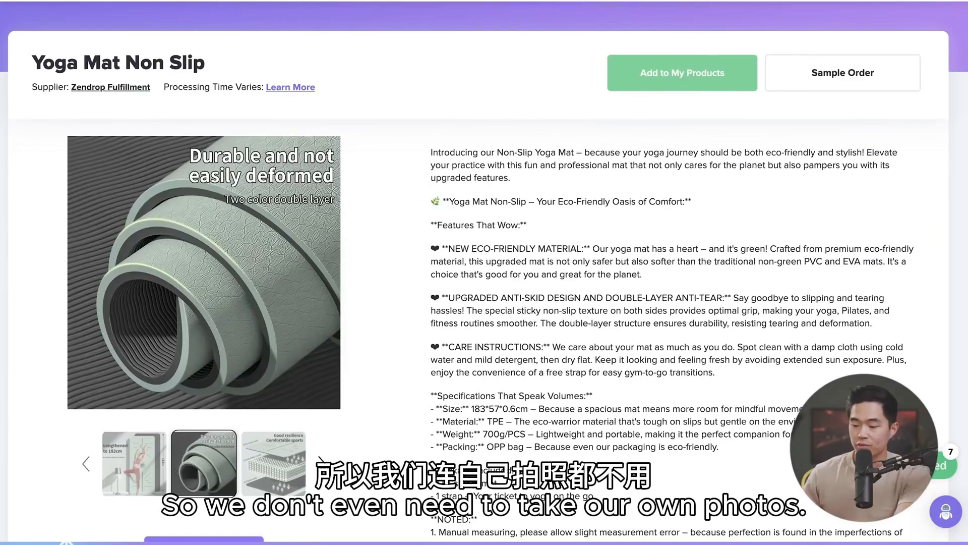
pyautogui.click(321, 463)
pyautogui.click(321, 463)
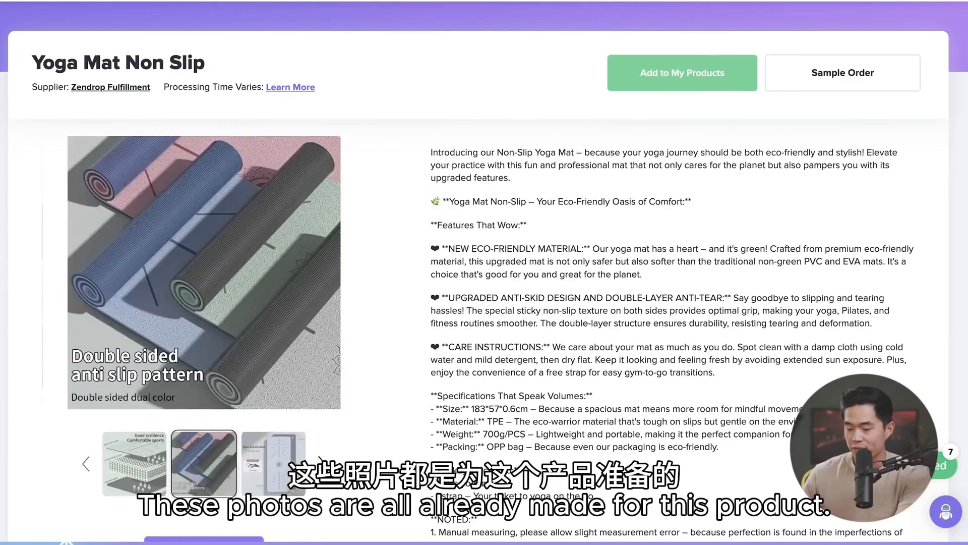
pyautogui.click(322, 463)
pyautogui.click(322, 463)
# Examine the yoga mat's variants, product costs, totals and the countries available for the shipping cost
pyautogui.scroll(-5, 245, 224)
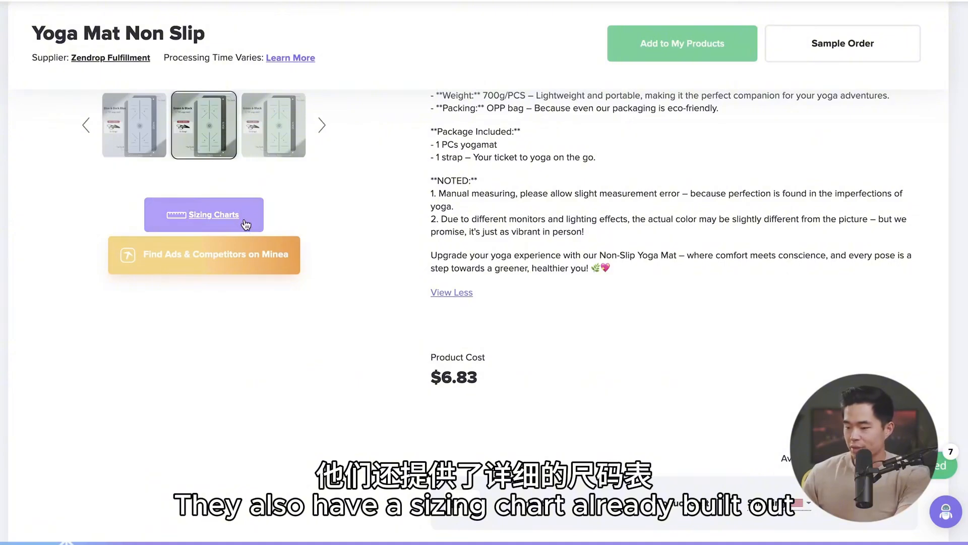
pyautogui.scroll(-5, 415, 368)
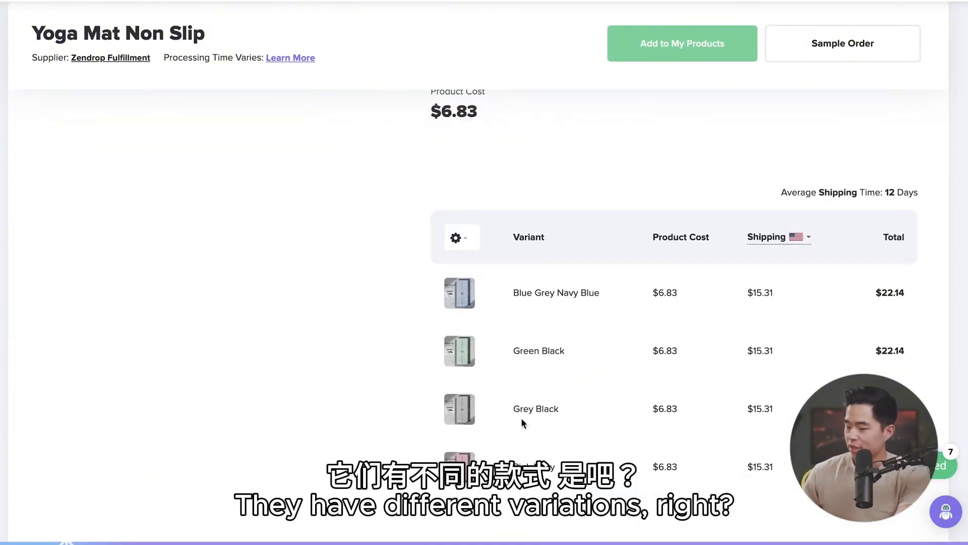
pyautogui.scroll(-2, 602, 402)
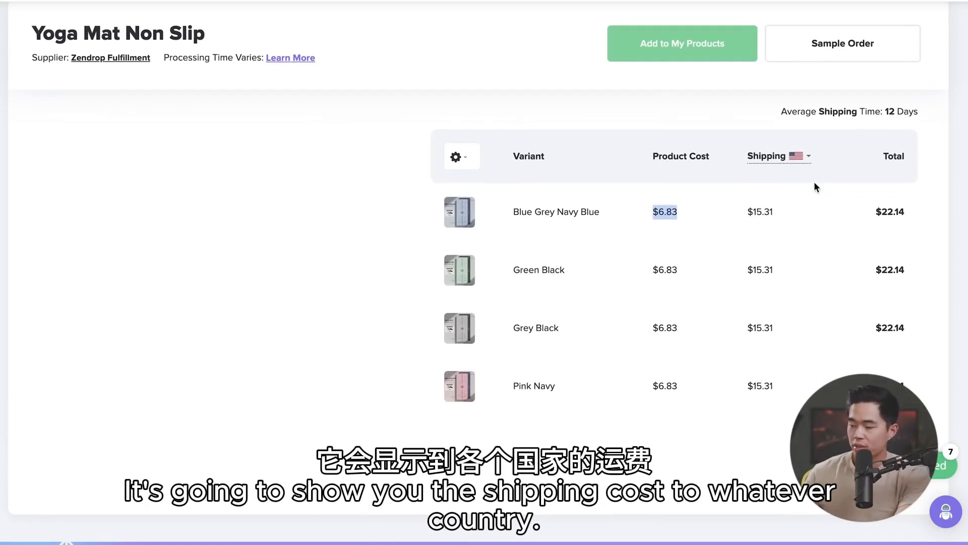
pyautogui.click(809, 158)
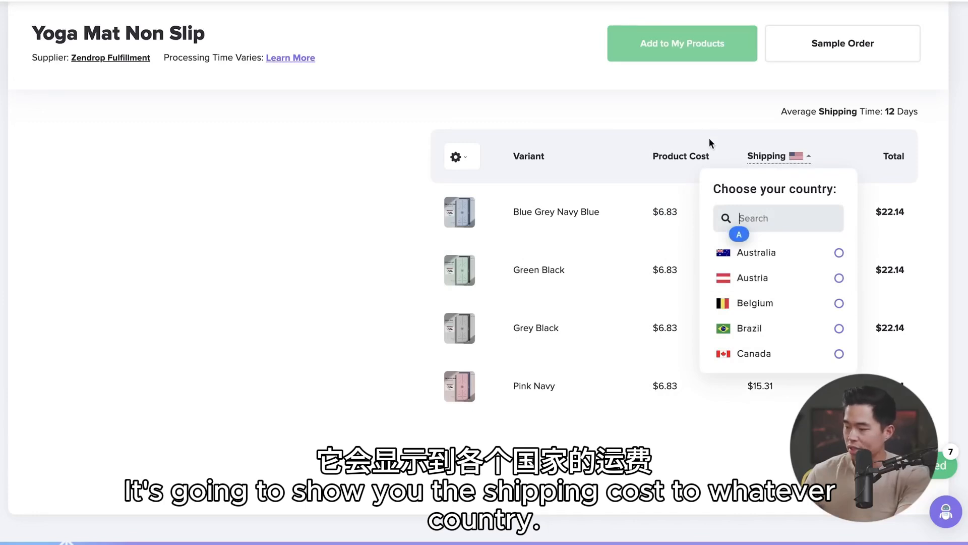
pyautogui.click(703, 122)
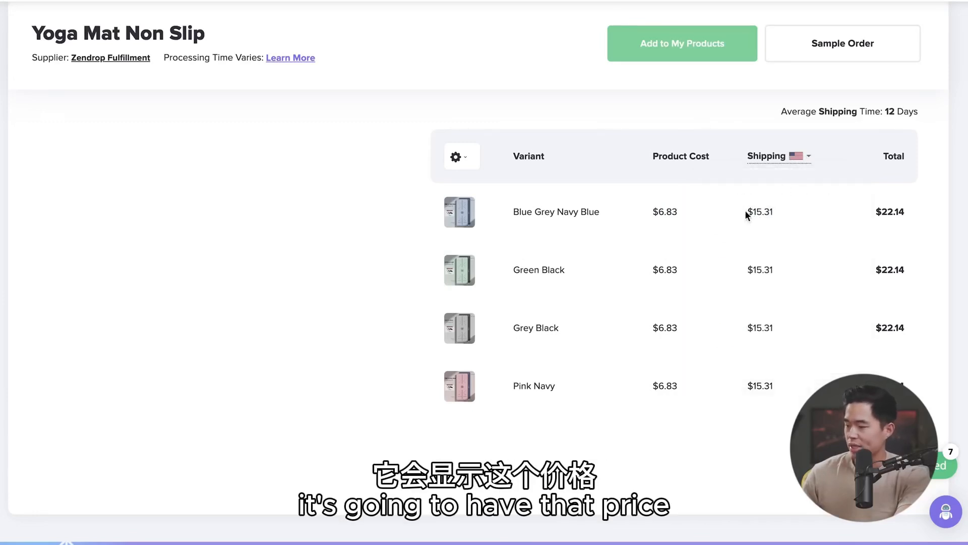
pyautogui.moveTo(874, 209); pyautogui.dragTo(910, 208)
pyautogui.click(727, 105)
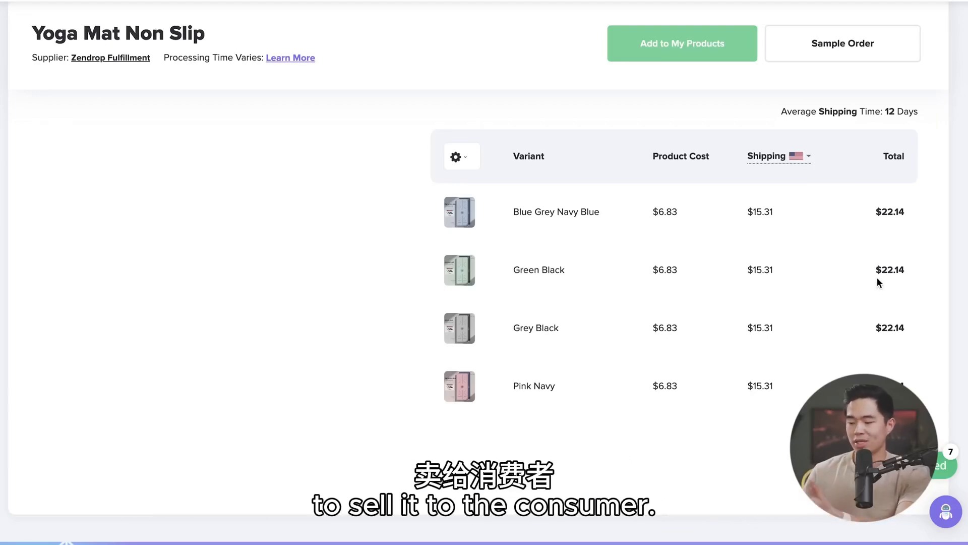
# Add the Yoga Mat Non Slip to My Products
pyautogui.scroll(10, 877, 277)
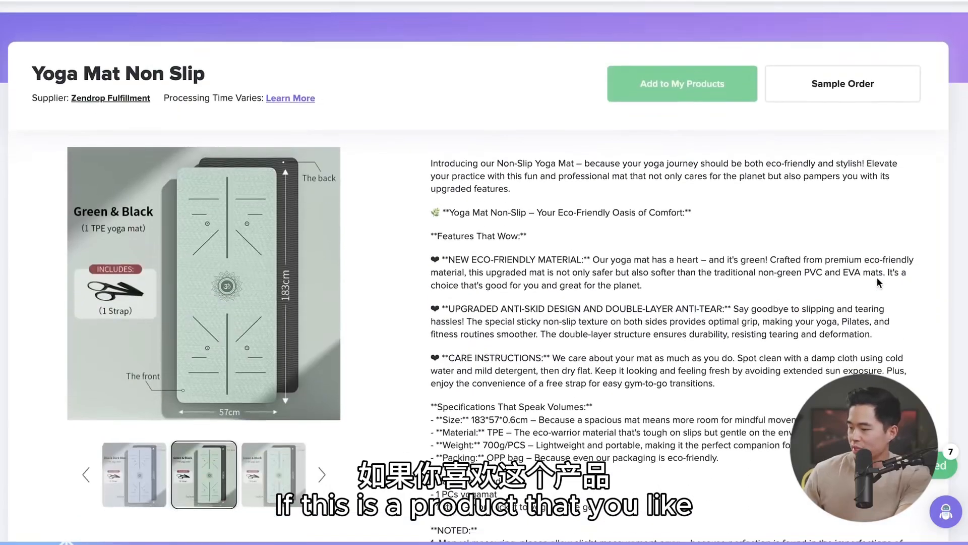
pyautogui.click(709, 80)
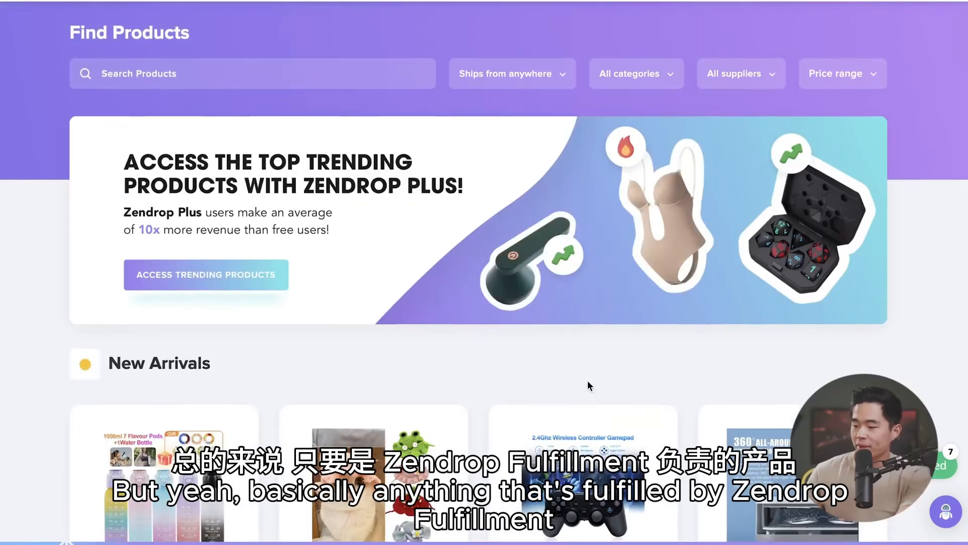
# Filter the product catalog to items that ship from the US and look over their suppliers and costs
pyautogui.scroll(-4, 588, 381)
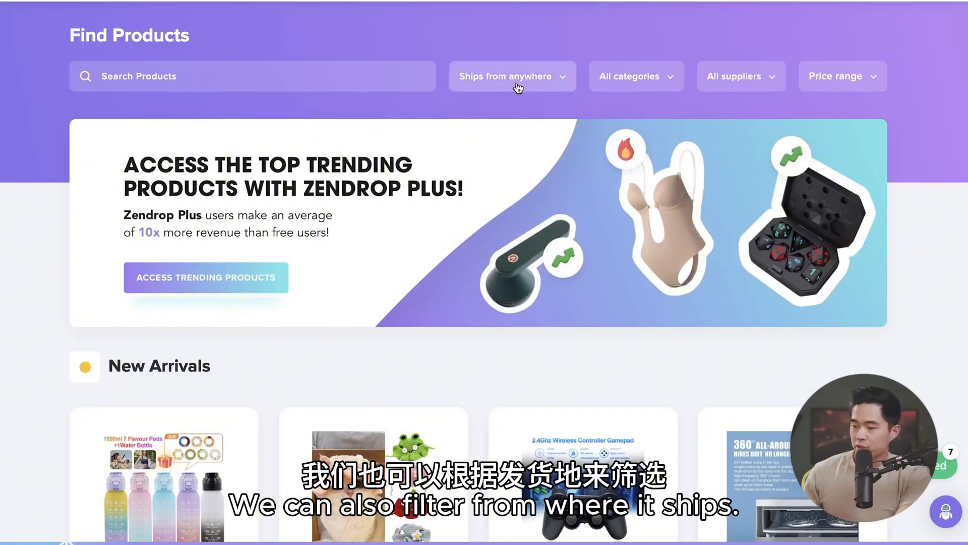
pyautogui.click(561, 81)
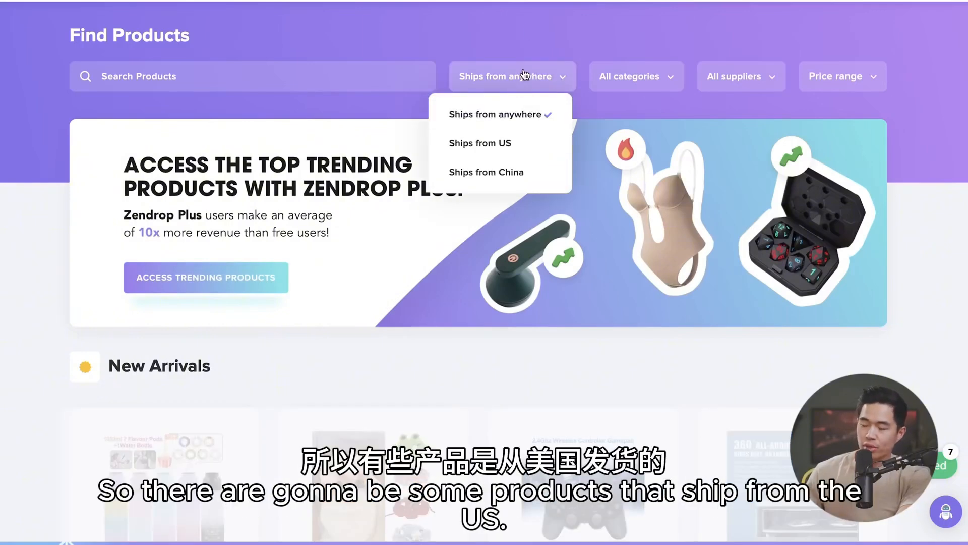
pyautogui.click(521, 152)
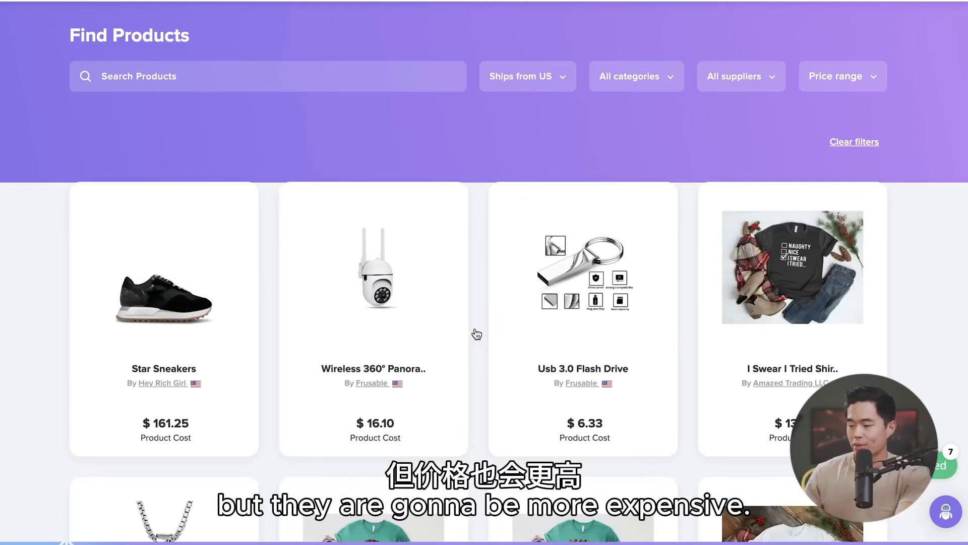
pyautogui.scroll(-2, 476, 334)
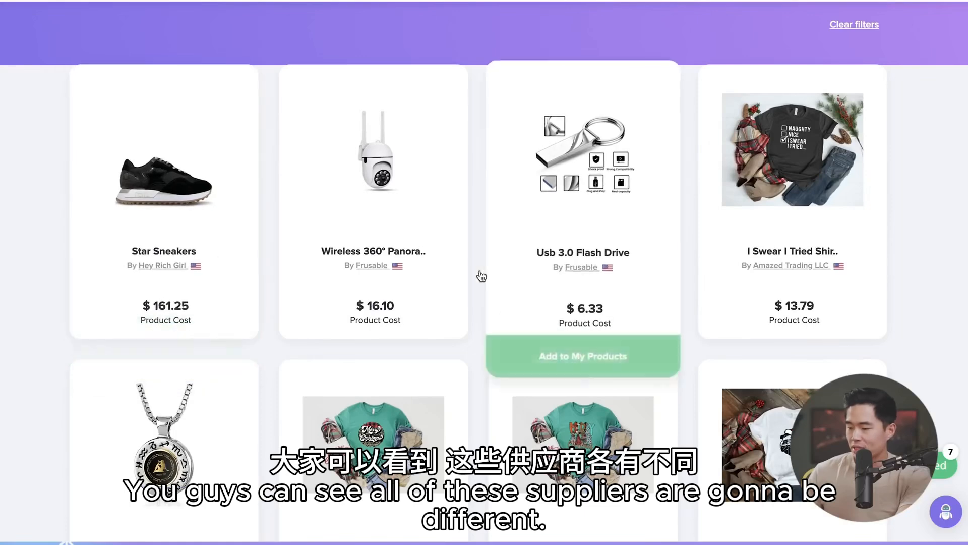
pyautogui.scroll(-6, 938, 271)
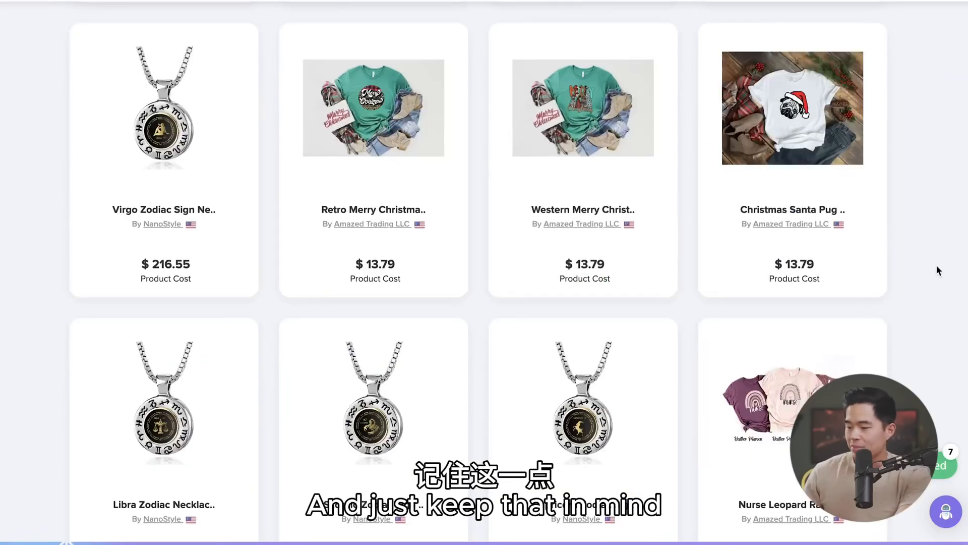
pyautogui.scroll(-5, 953, 364)
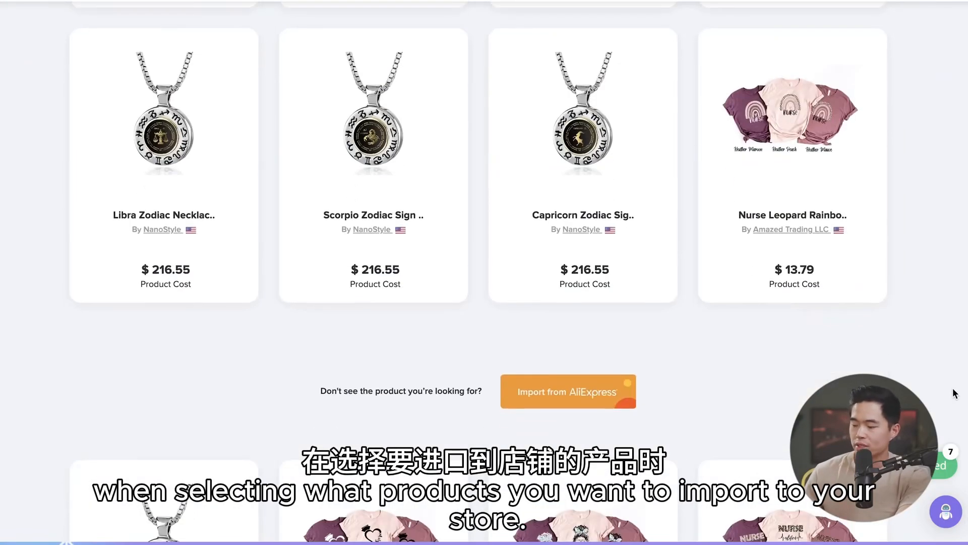
pyautogui.scroll(-3, 953, 393)
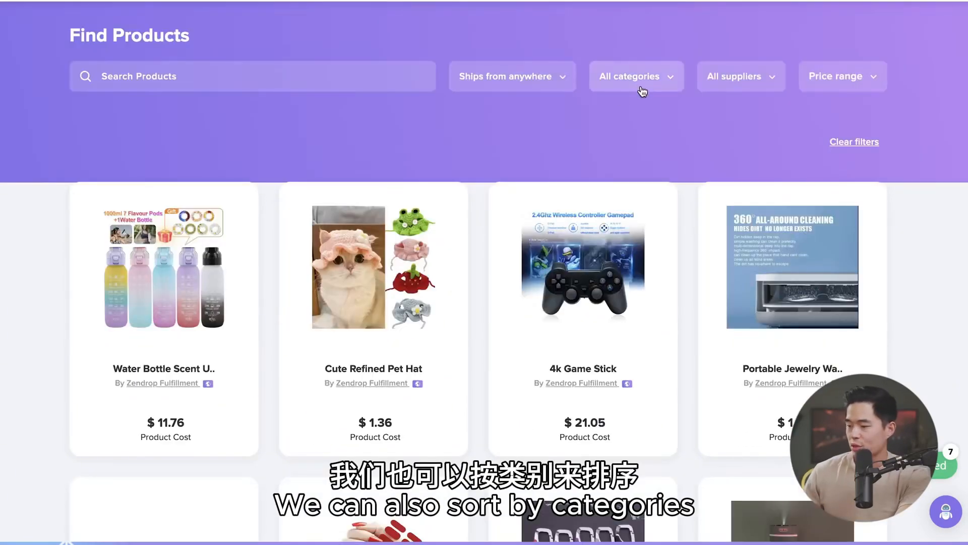
# With products shipping from anywhere, limit the catalog to the Zendrop Fulfillment supplier
pyautogui.click(642, 89)
pyautogui.click(753, 87)
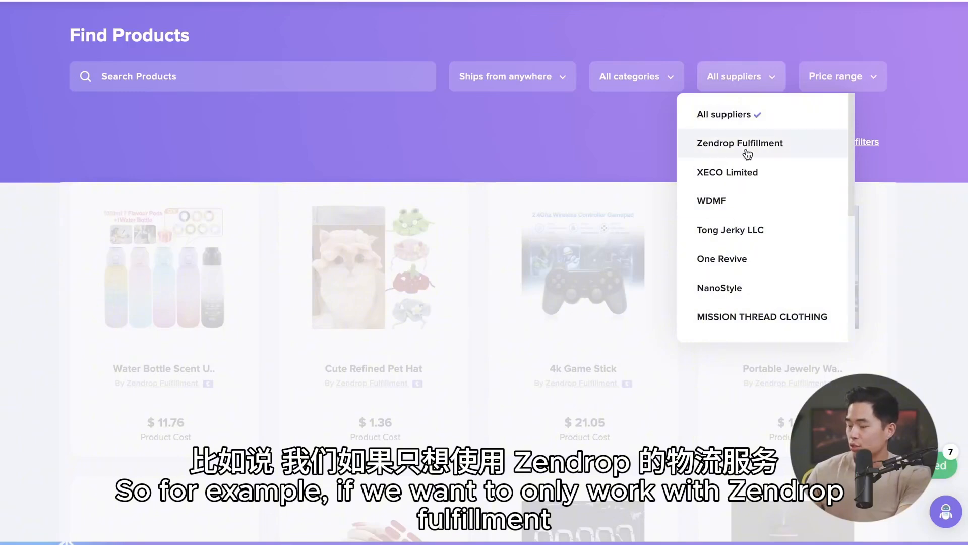
pyautogui.click(787, 144)
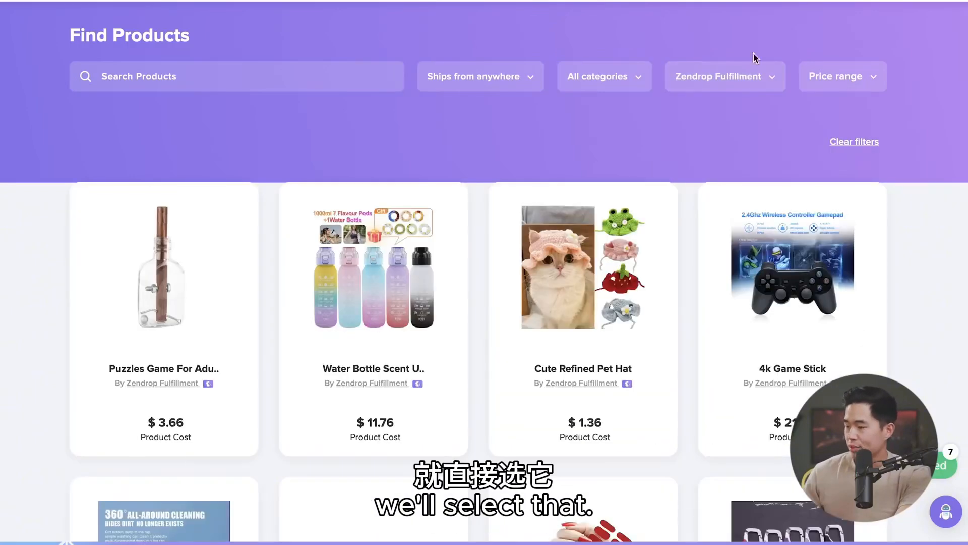
# Apply a price range of $32 - $107 to the catalog and look over the matching products
pyautogui.click(835, 73)
pyautogui.moveTo(874, 129)
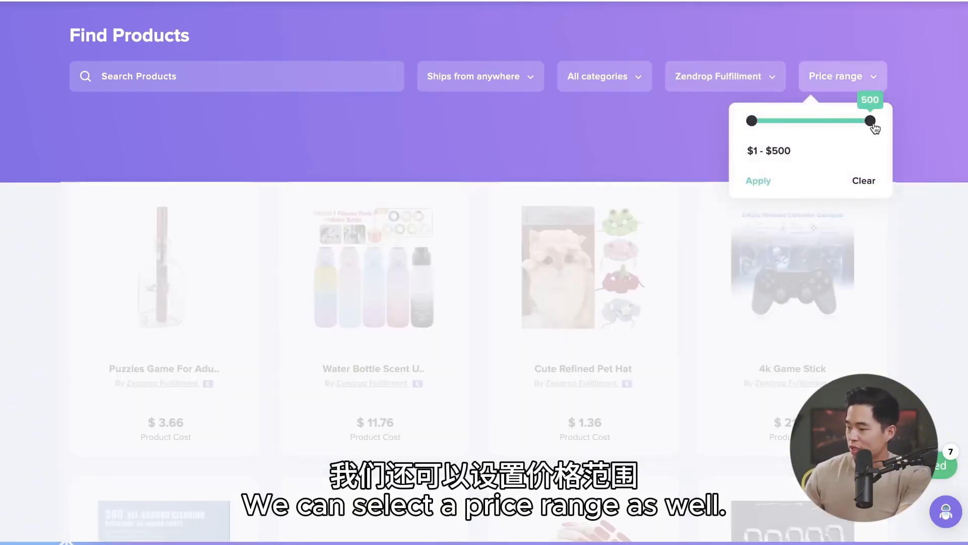
pyautogui.moveTo(874, 129); pyautogui.dragTo(782, 128)
pyautogui.click(759, 181)
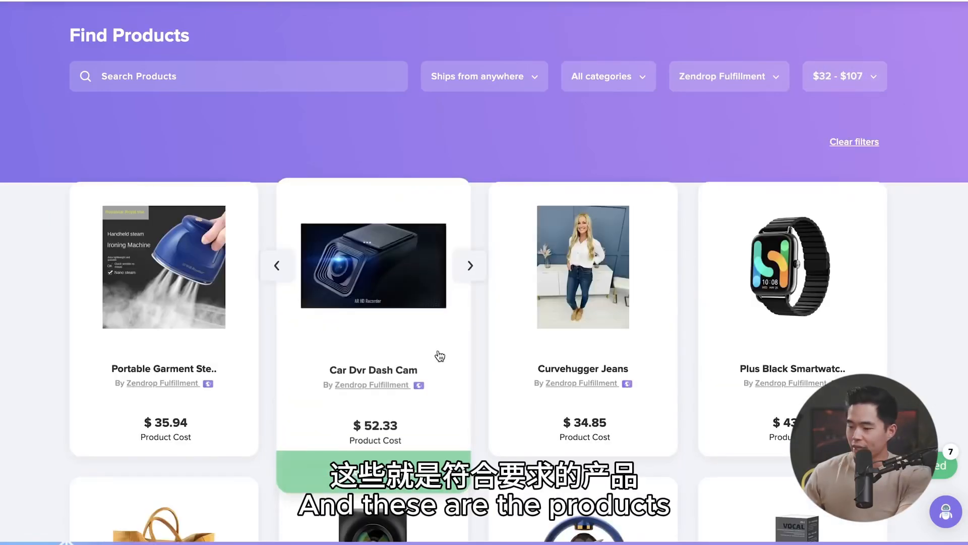
pyautogui.scroll(-2, 940, 385)
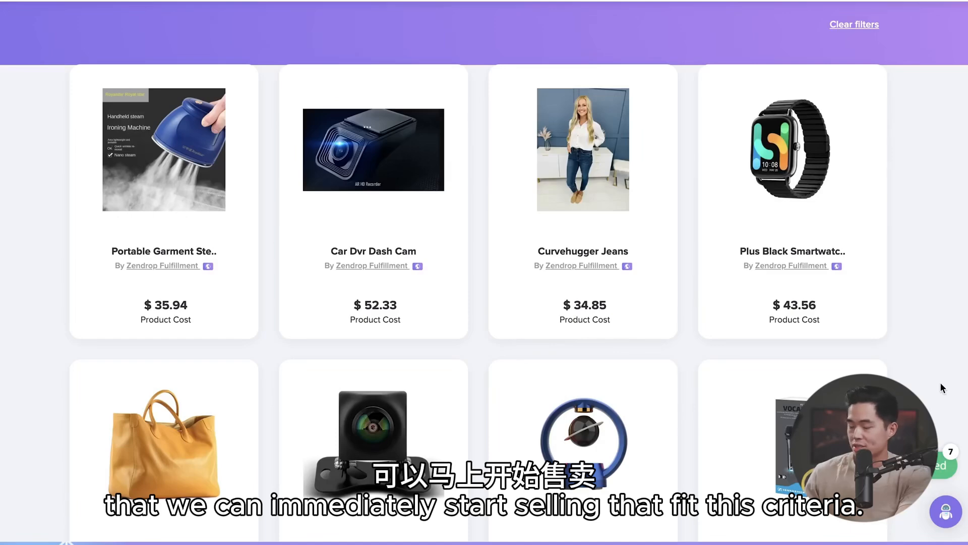
pyautogui.scroll(2, 940, 388)
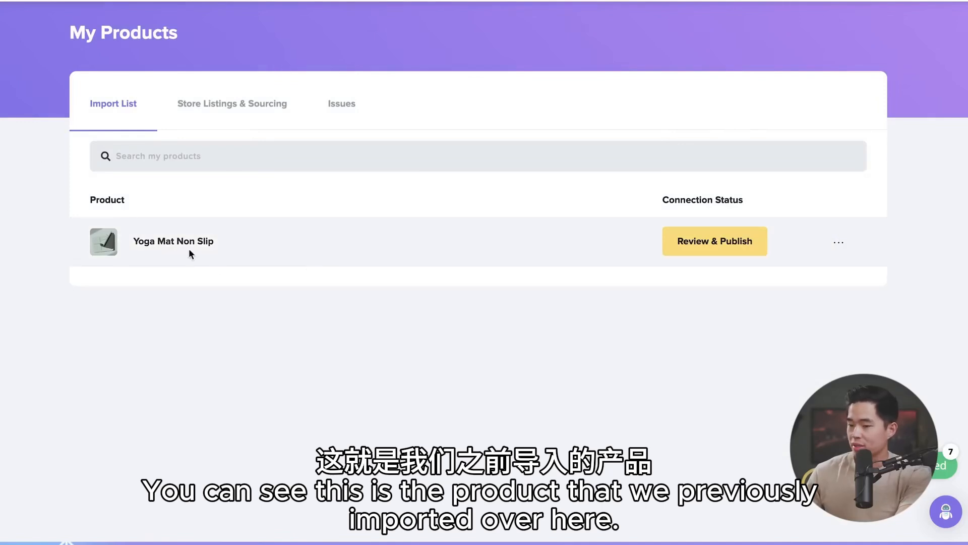
# Open the review of the imported Yoga Mat Non Slip and check its product details, description, variants and images
pyautogui.click(712, 245)
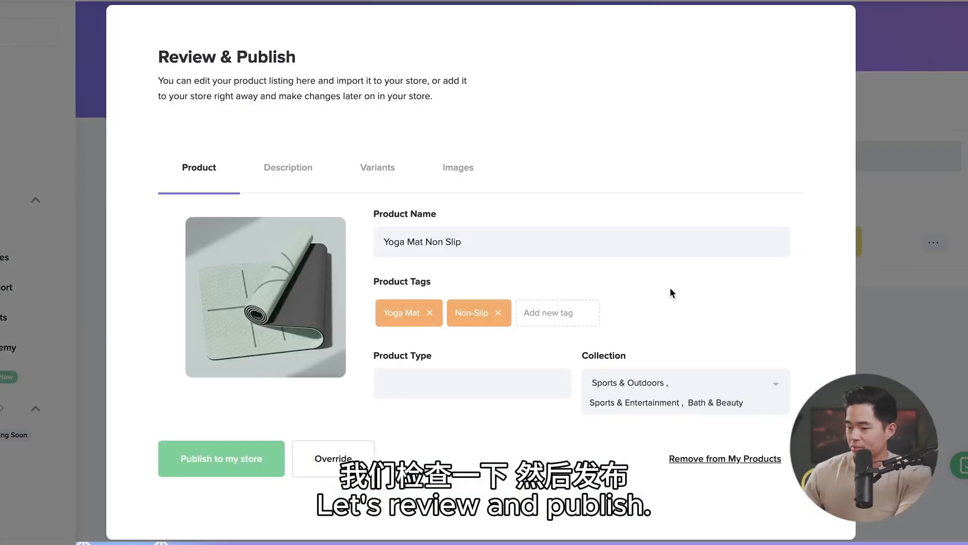
pyautogui.click(445, 247)
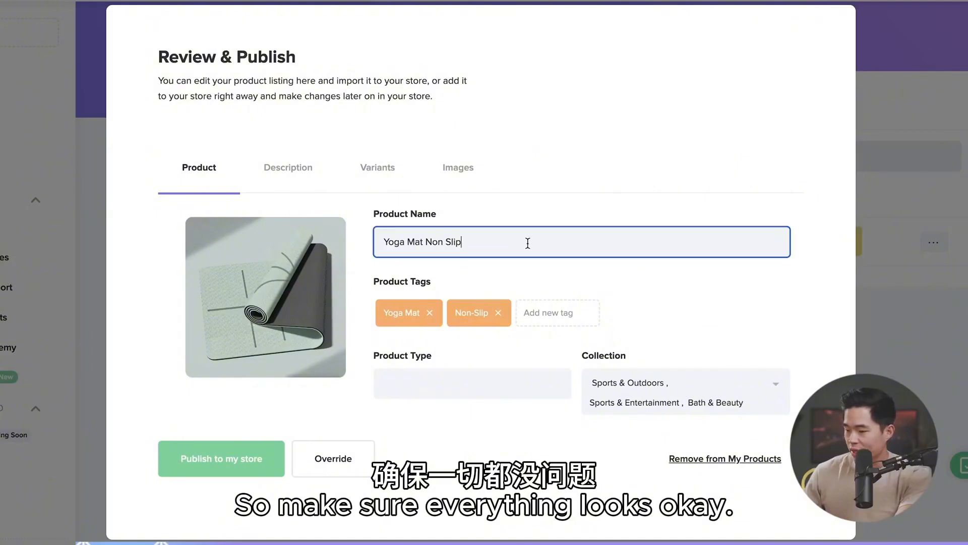
pyautogui.click(302, 168)
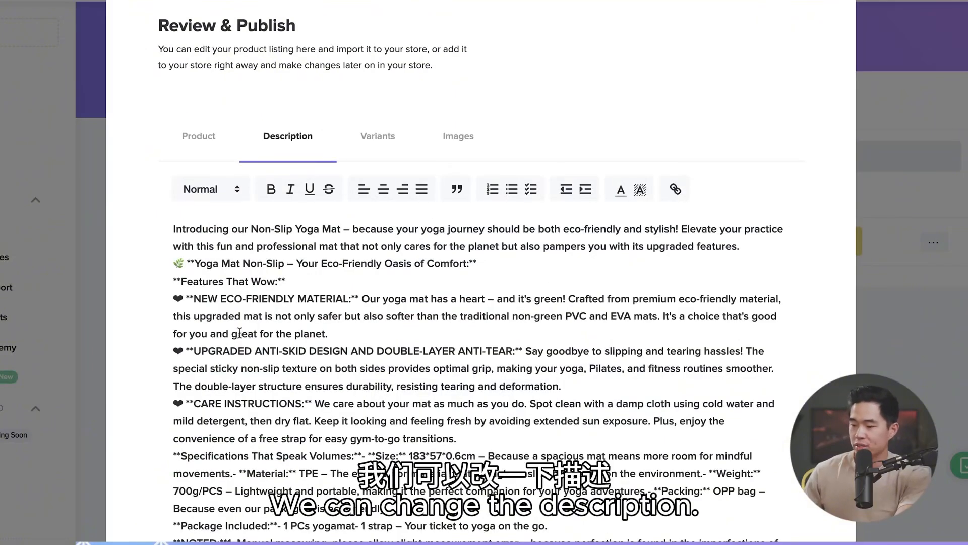
pyautogui.click(378, 135)
pyautogui.click(453, 166)
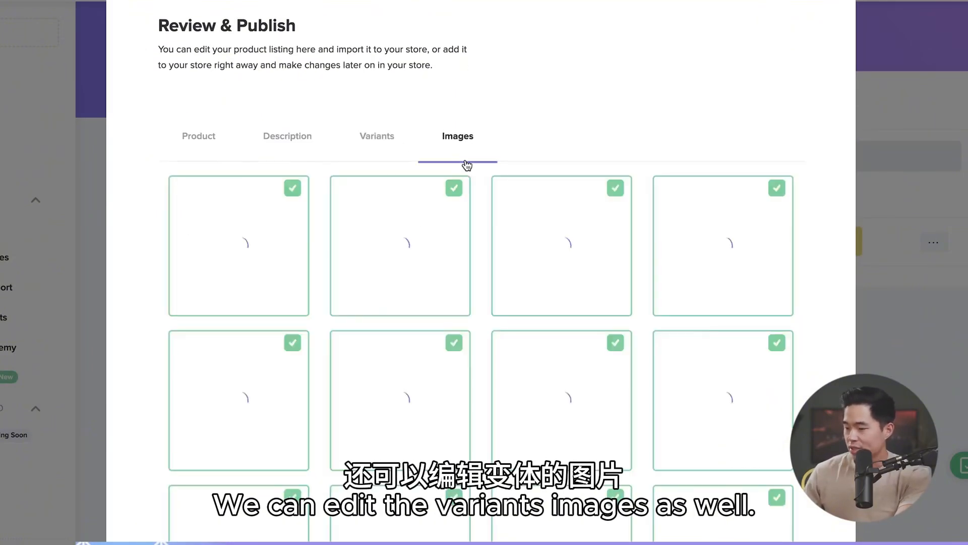
pyautogui.click(225, 132)
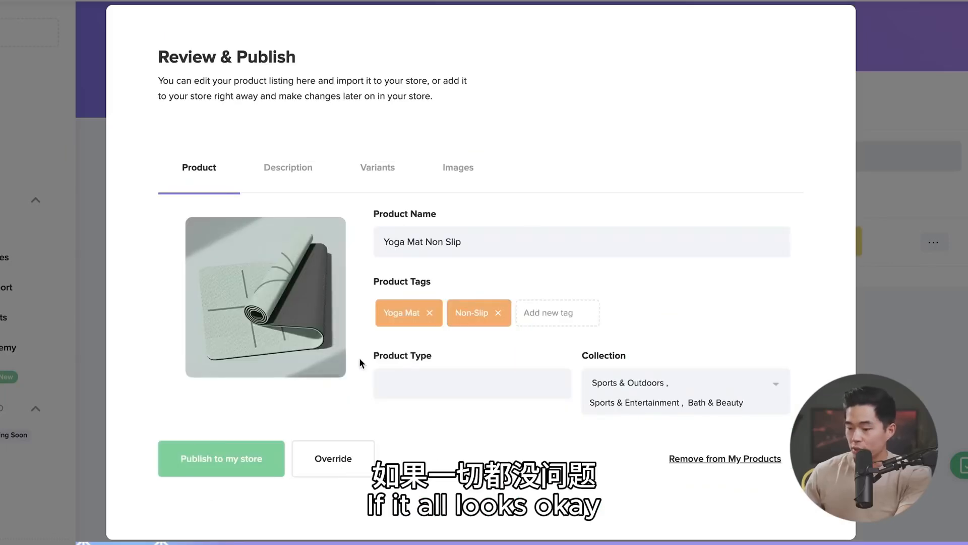
# Publish the Yoga Mat Non Slip to the store and check its connection status in the store listings
pyautogui.click(224, 473)
pyautogui.click(493, 346)
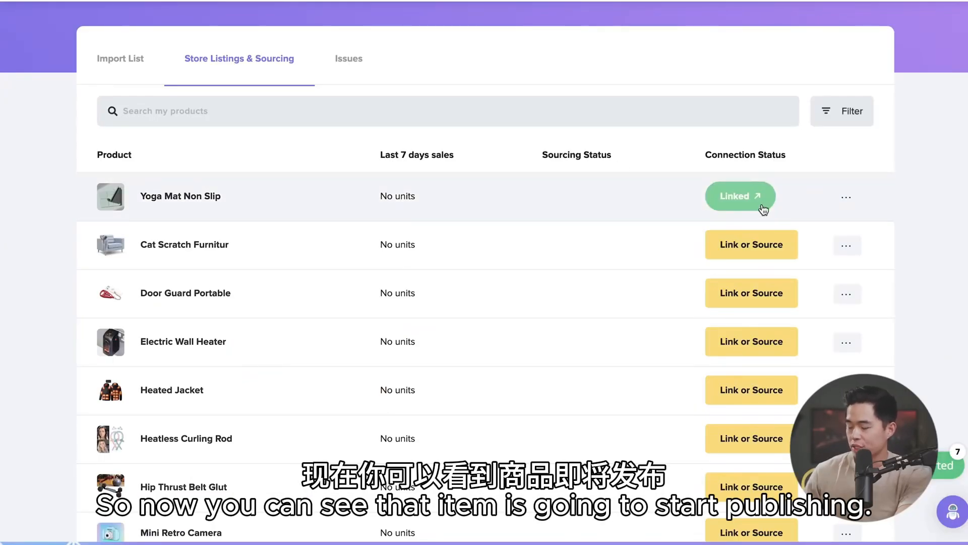
pyautogui.scroll(-1, 103, 195)
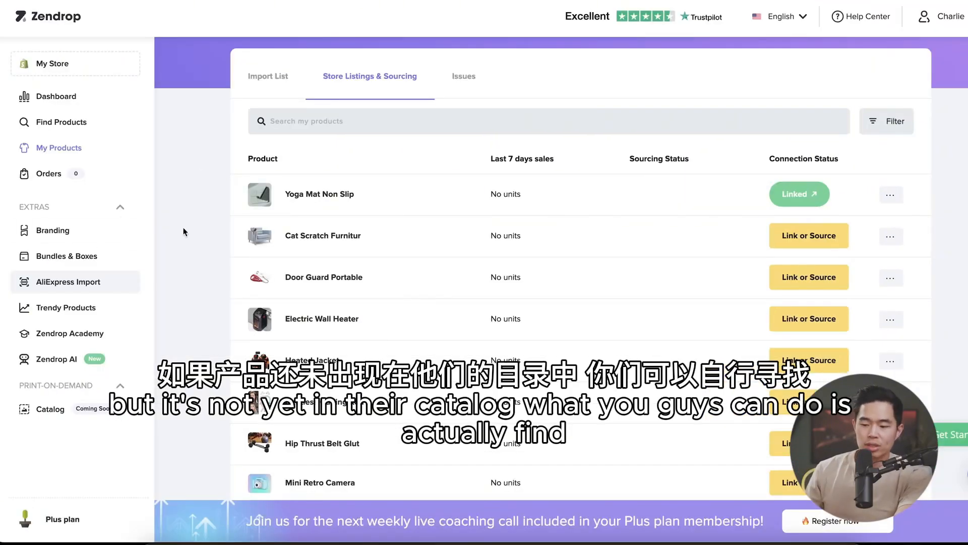
# Open the AliExpress Import instructions and read how to bring in products missing from the catalog
pyautogui.click(96, 284)
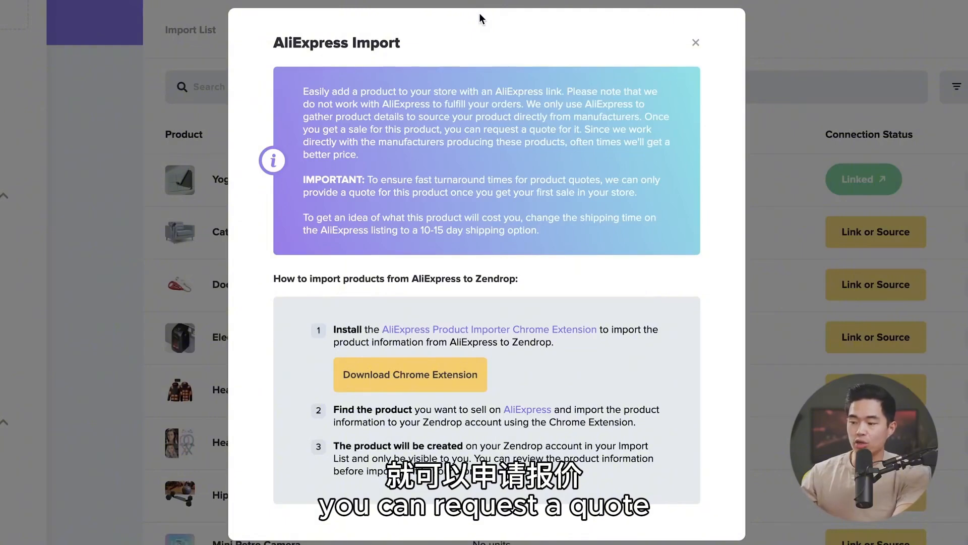
pyautogui.moveTo(585, 129); pyautogui.dragTo(480, 160)
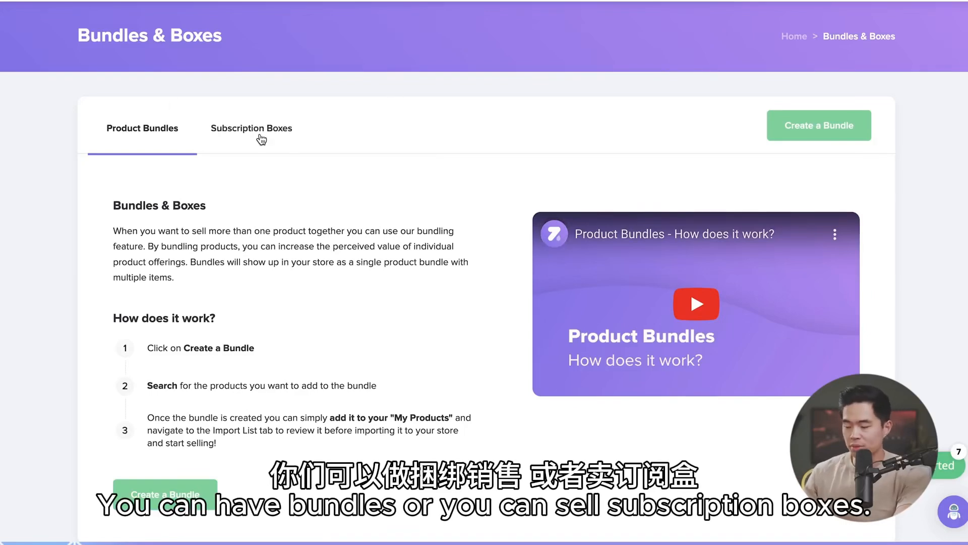
# Look over the product bundle instructions and check which filter options the Orders page offers
pyautogui.scroll(-1, 262, 139)
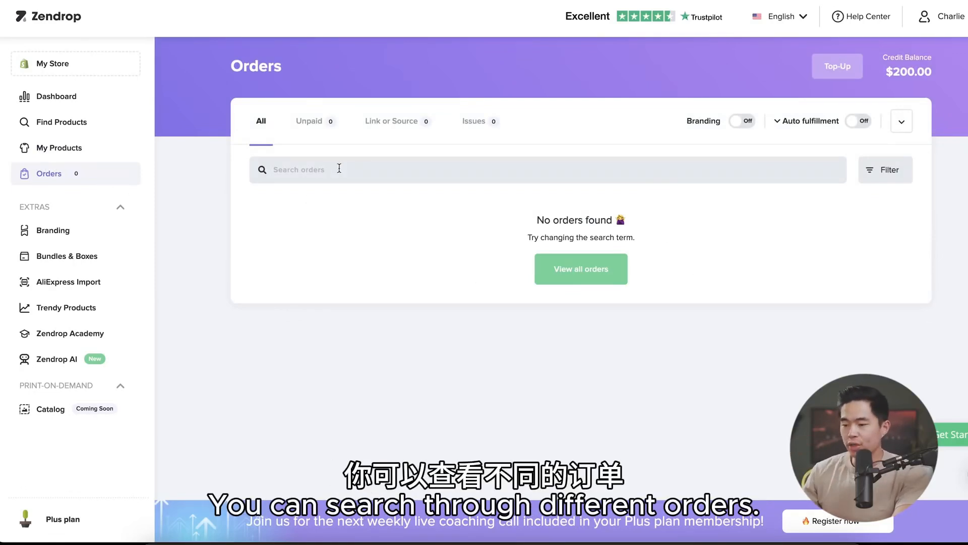
pyautogui.click(872, 174)
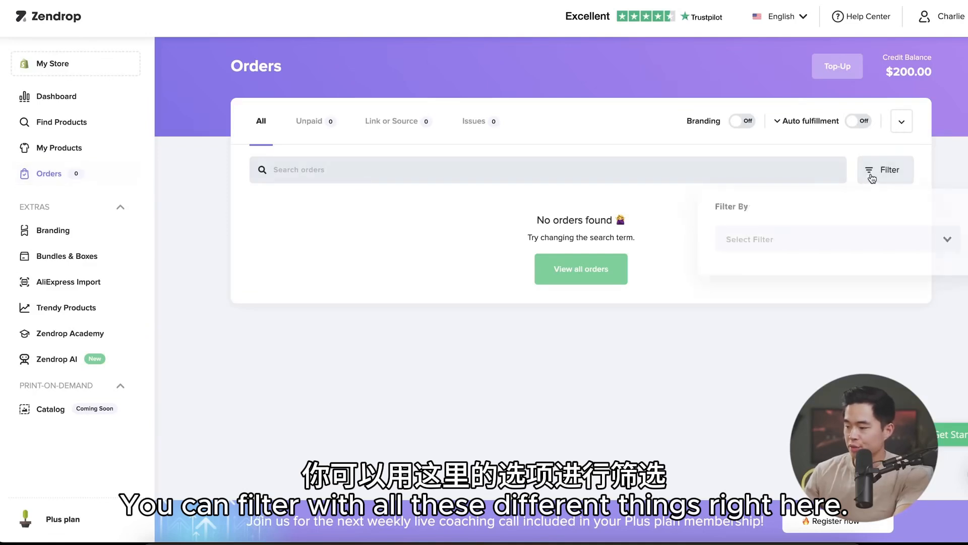
pyautogui.click(899, 248)
pyautogui.click(683, 261)
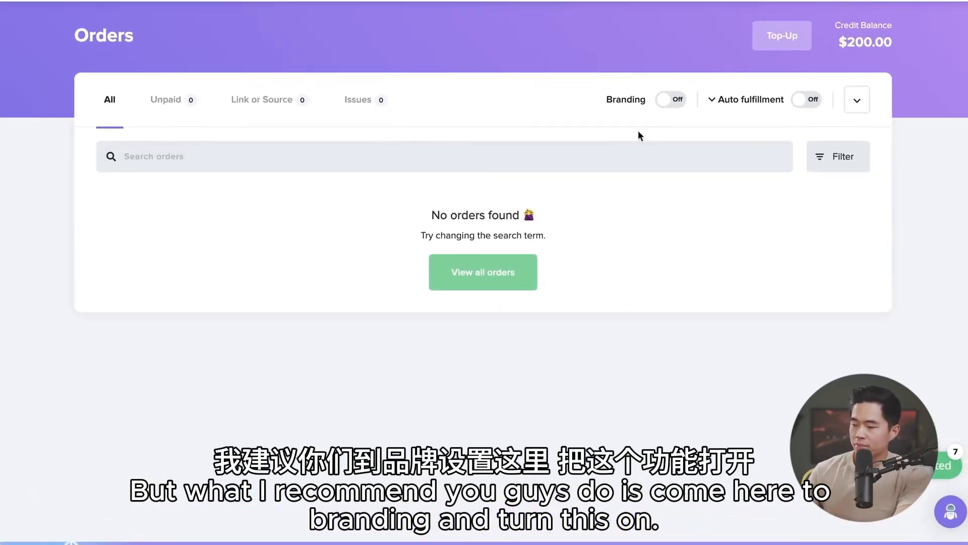
# Turn on branding for orders and open the linked Branding page for the thank you card
pyautogui.click(665, 99)
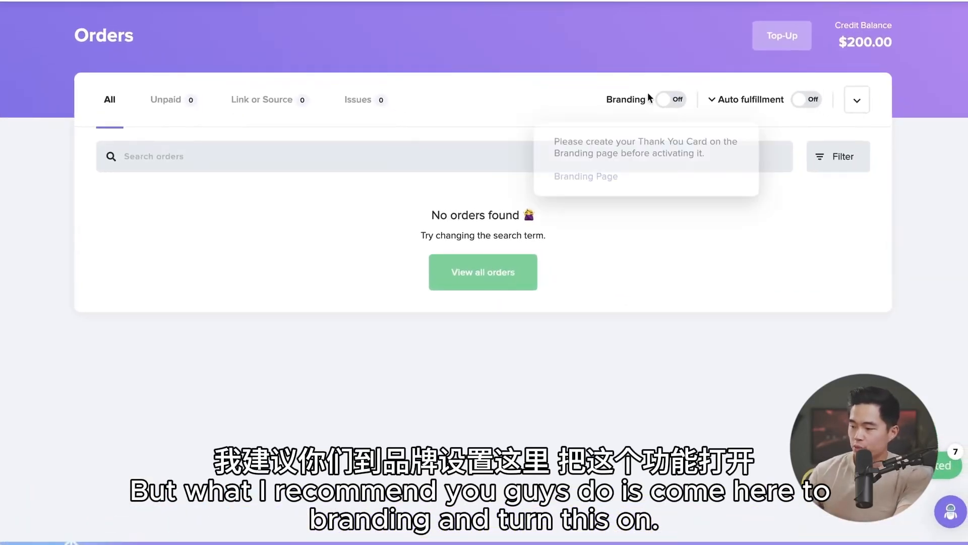
pyautogui.click(665, 100)
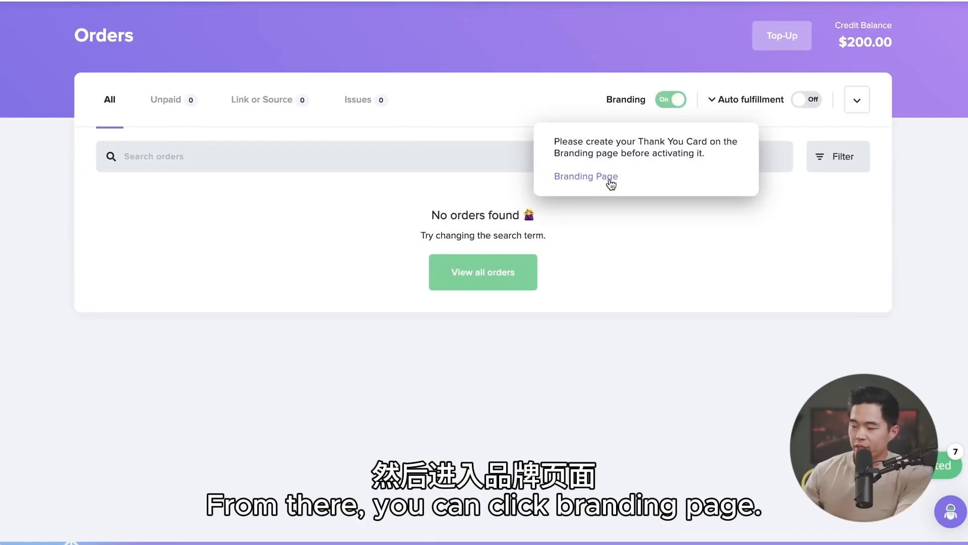
pyautogui.click(592, 183)
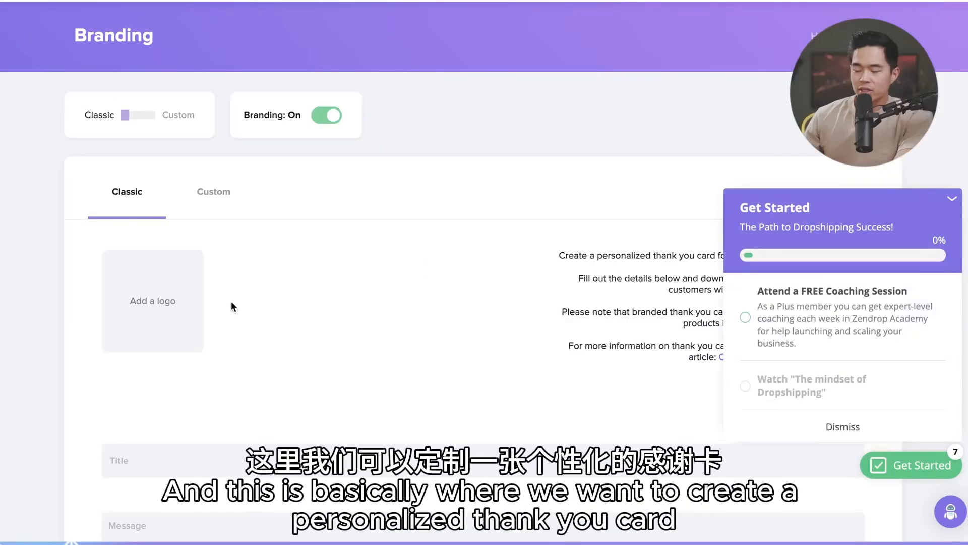
# Examine the Classic thank you card form, including its logo, title, message, company address, support email and sample download options
pyautogui.scroll(-4, 373, 295)
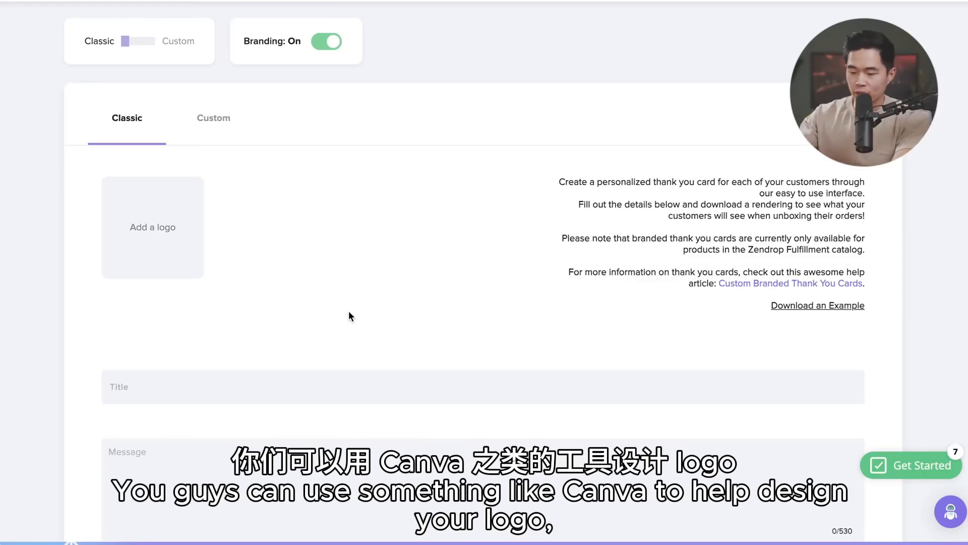
pyautogui.scroll(-2, 349, 312)
pyautogui.scroll(-2, 299, 397)
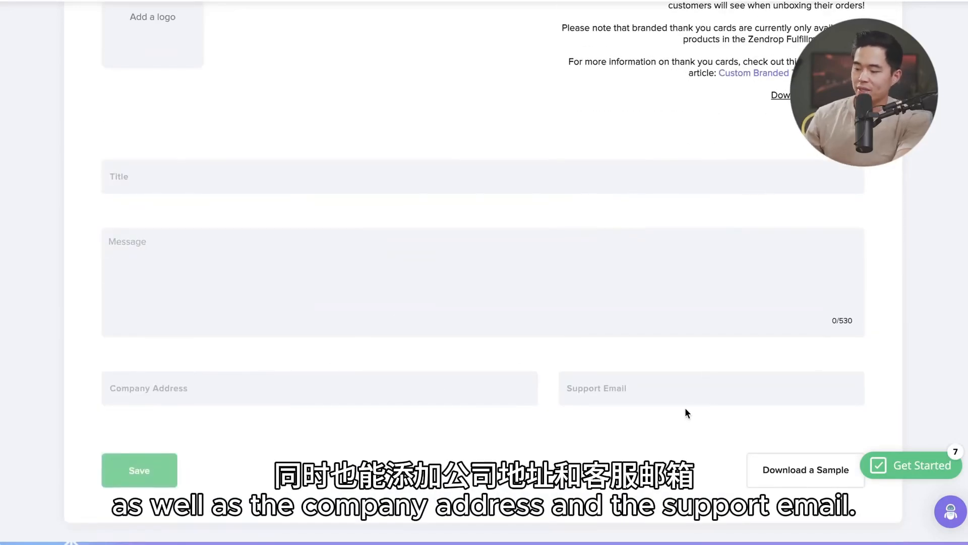
pyautogui.scroll(-1, 757, 454)
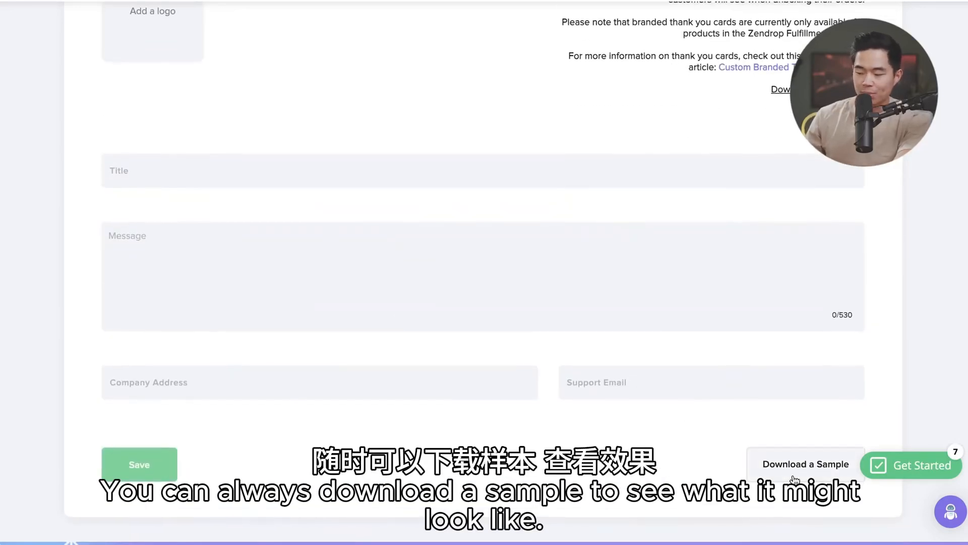
pyautogui.scroll(6, 474, 415)
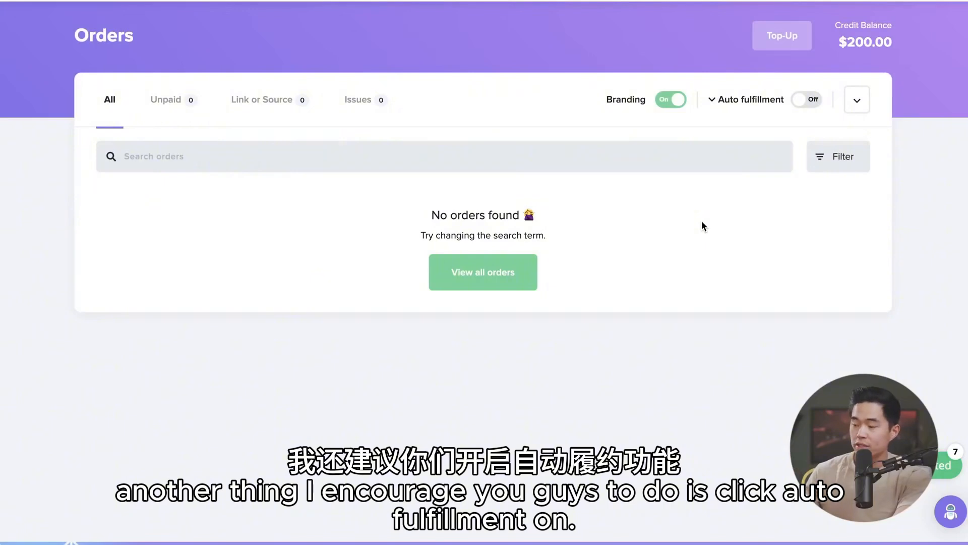
# Turn on auto fulfillment for the store's orders and show the orders that have issues
pyautogui.click(809, 100)
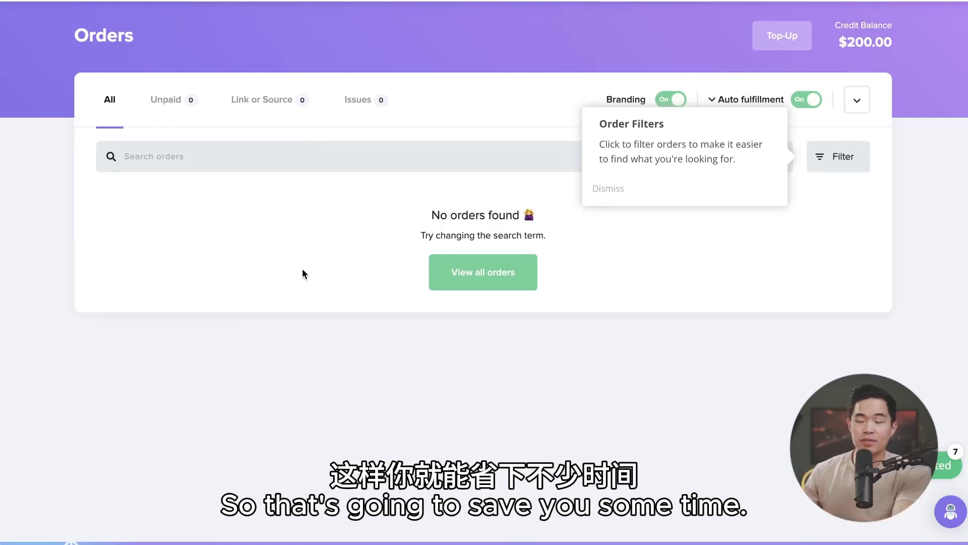
pyautogui.click(406, 110)
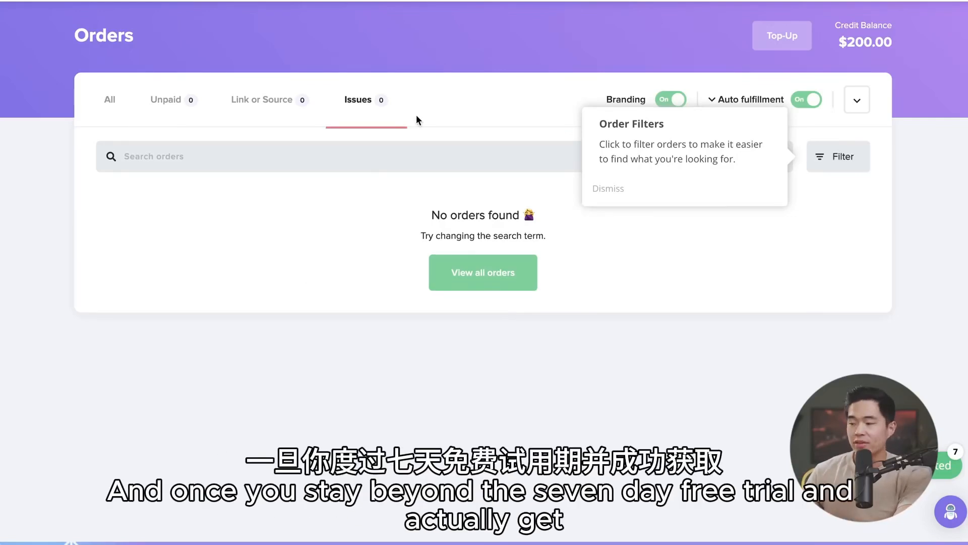